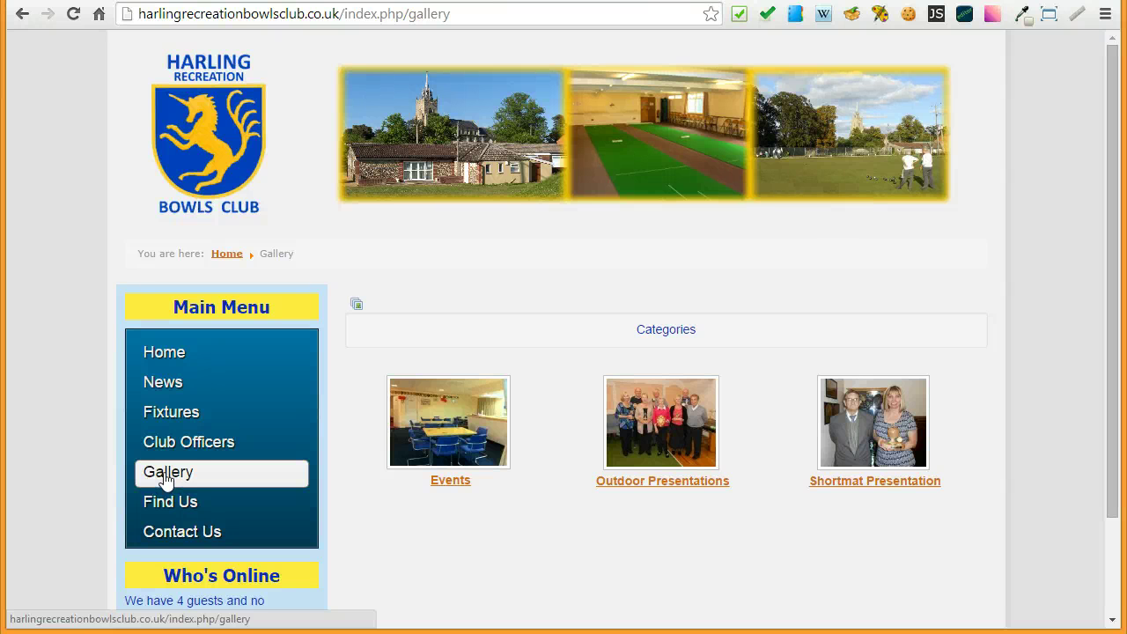
# Open the Harling Recreation Bowls Club website's Gallery page from the Main Menu.
pyautogui.click(165, 476)
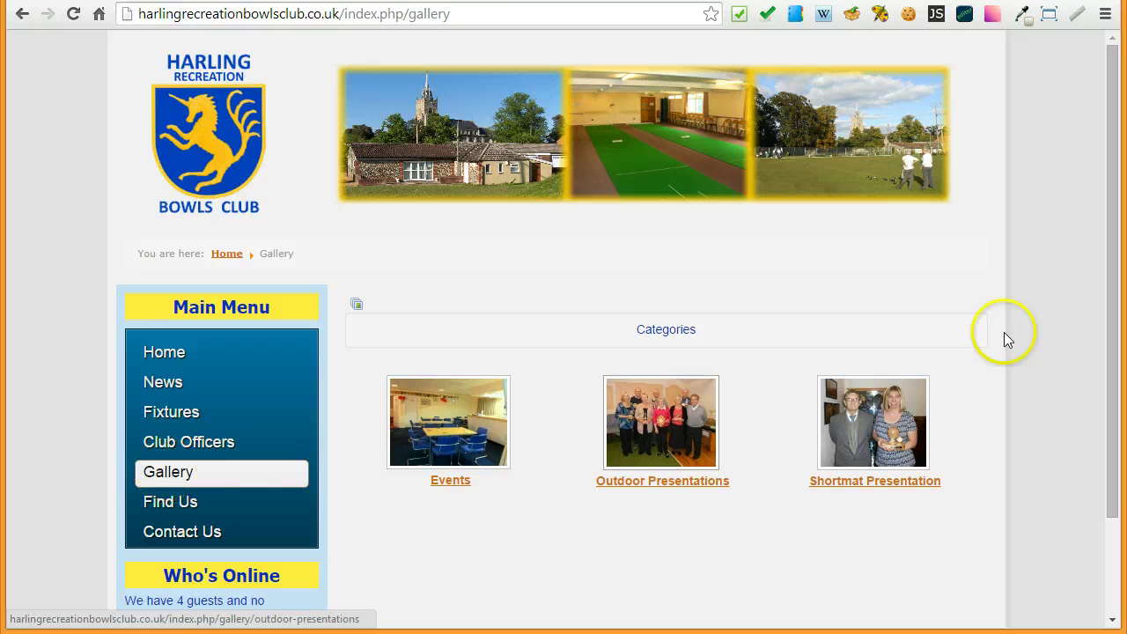
# Move the Presentations 2014 Explorer window over the browser and minimise its ribbon.
pyautogui.moveTo(1126, 158); pyautogui.dragTo(547, 71)
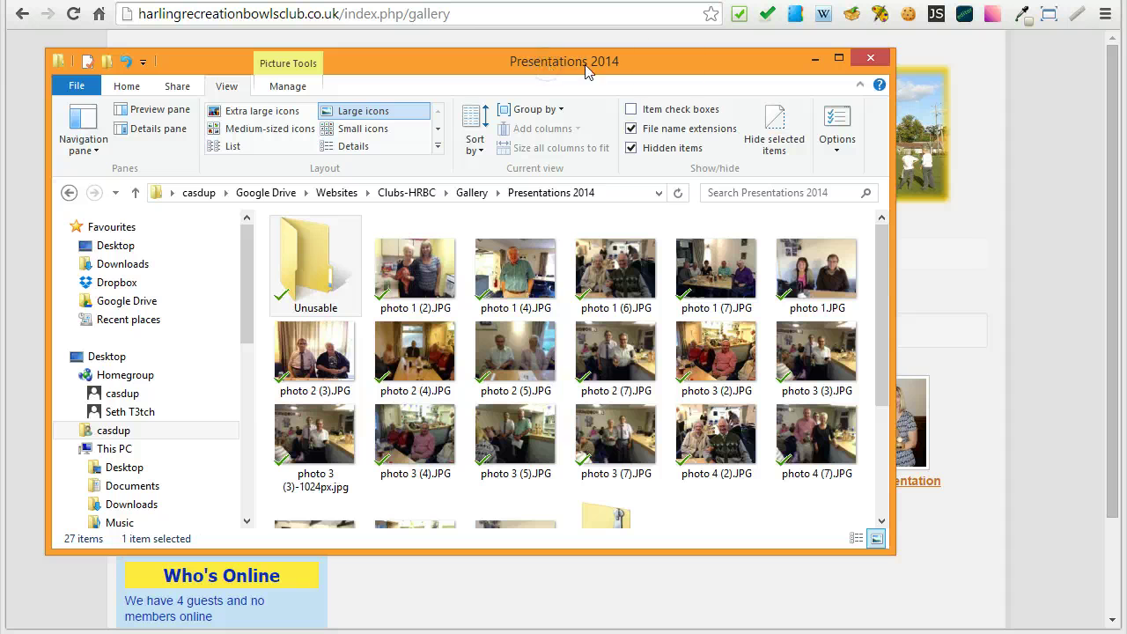
pyautogui.click(860, 85)
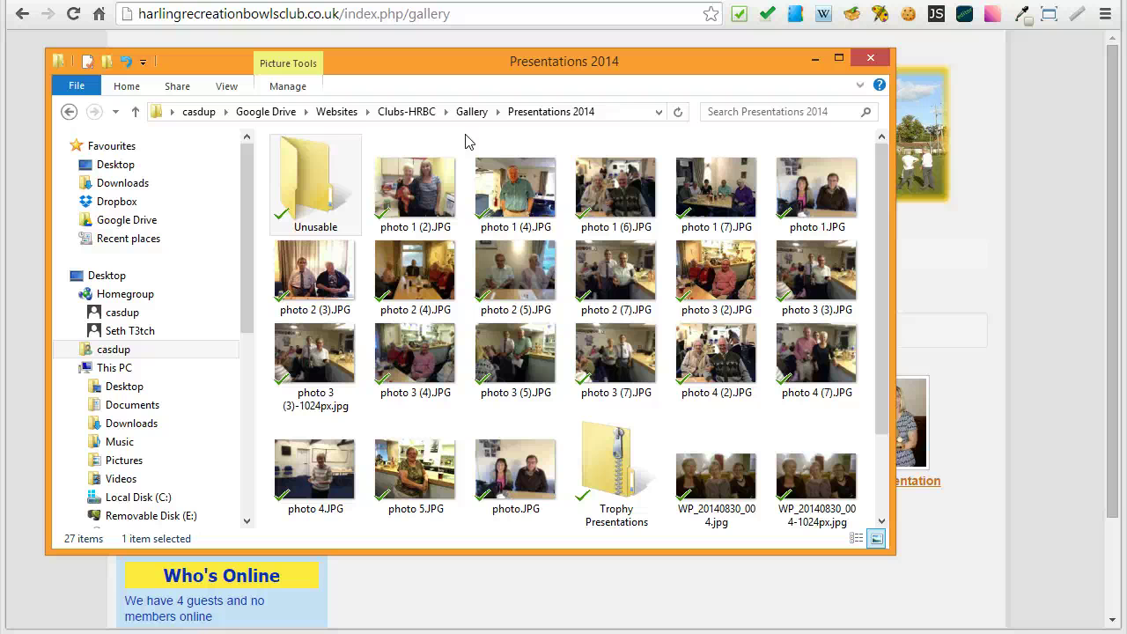
pyautogui.doubleClick(612, 462)
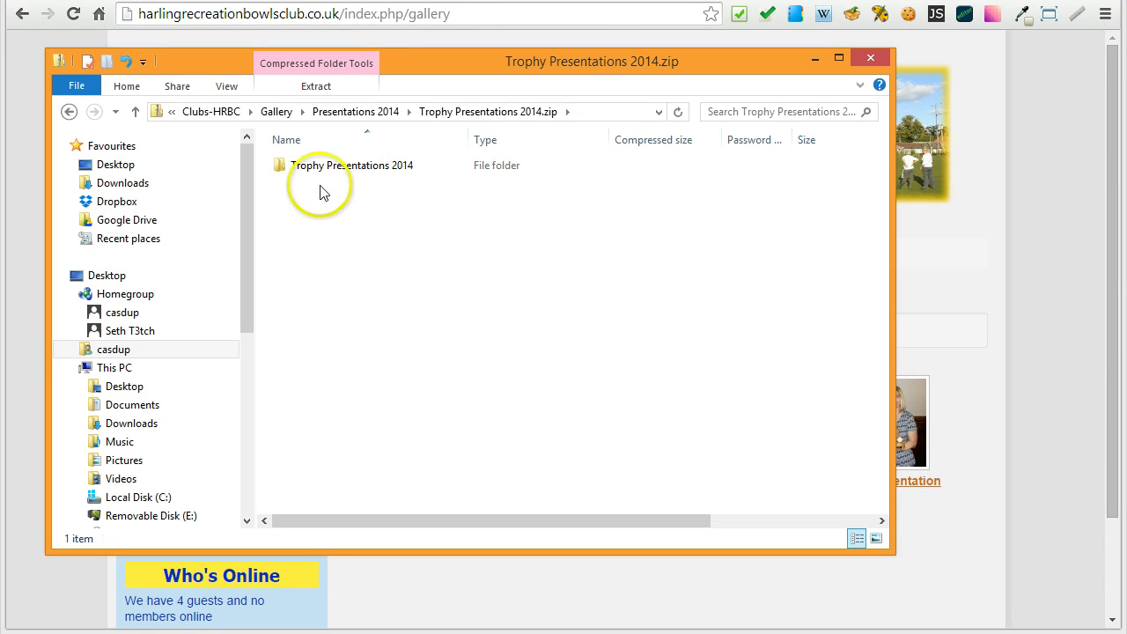
pyautogui.doubleClick(291, 168)
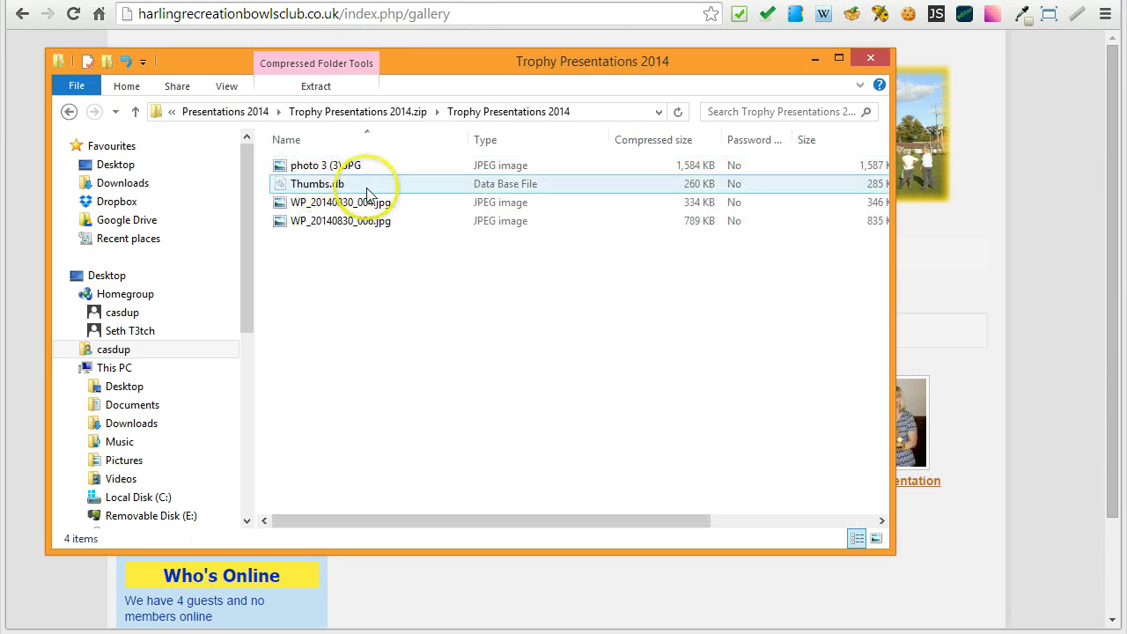
pyautogui.click(246, 115)
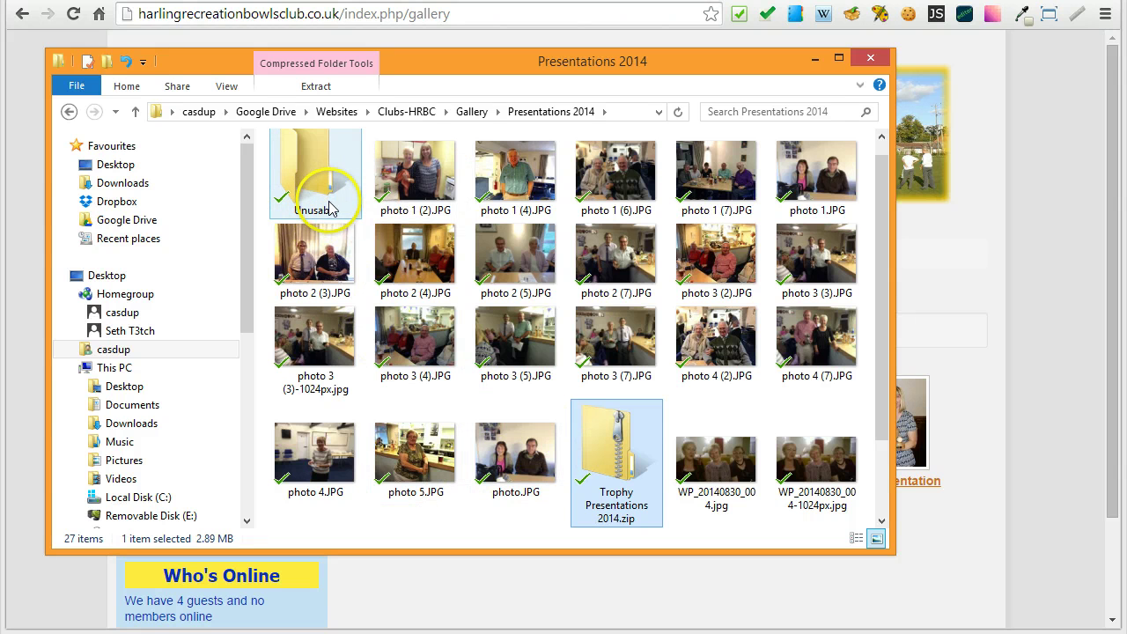
# Scroll to the top of the file list and select photo 1 (2).JPG.
pyautogui.moveTo(882, 206); pyautogui.dragTo(878, 181)
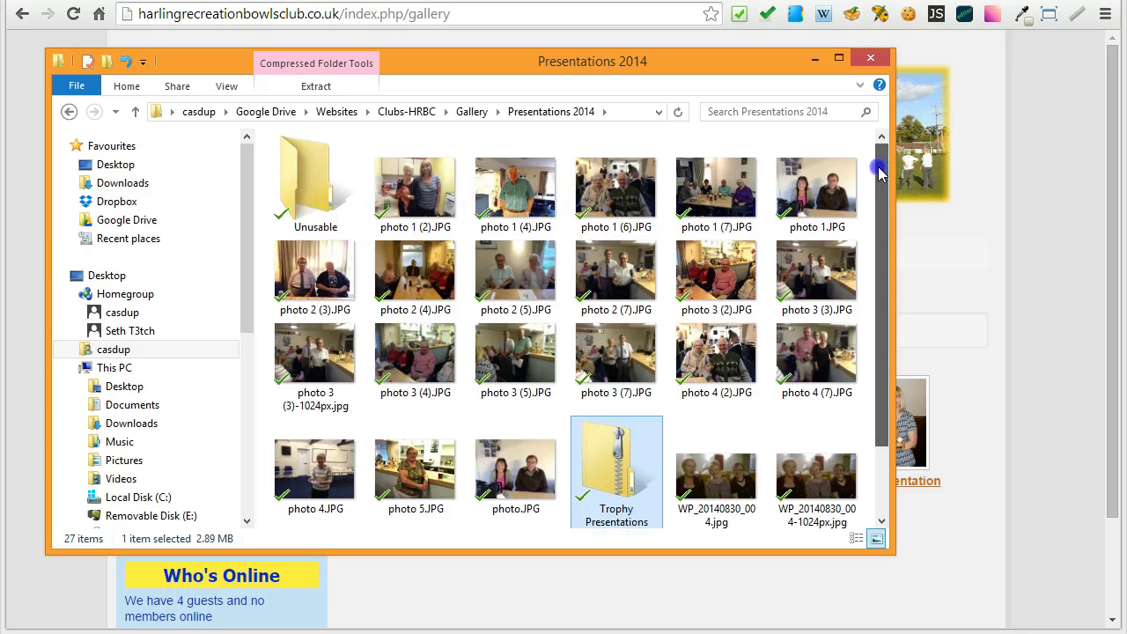
pyautogui.moveTo(425, 225)
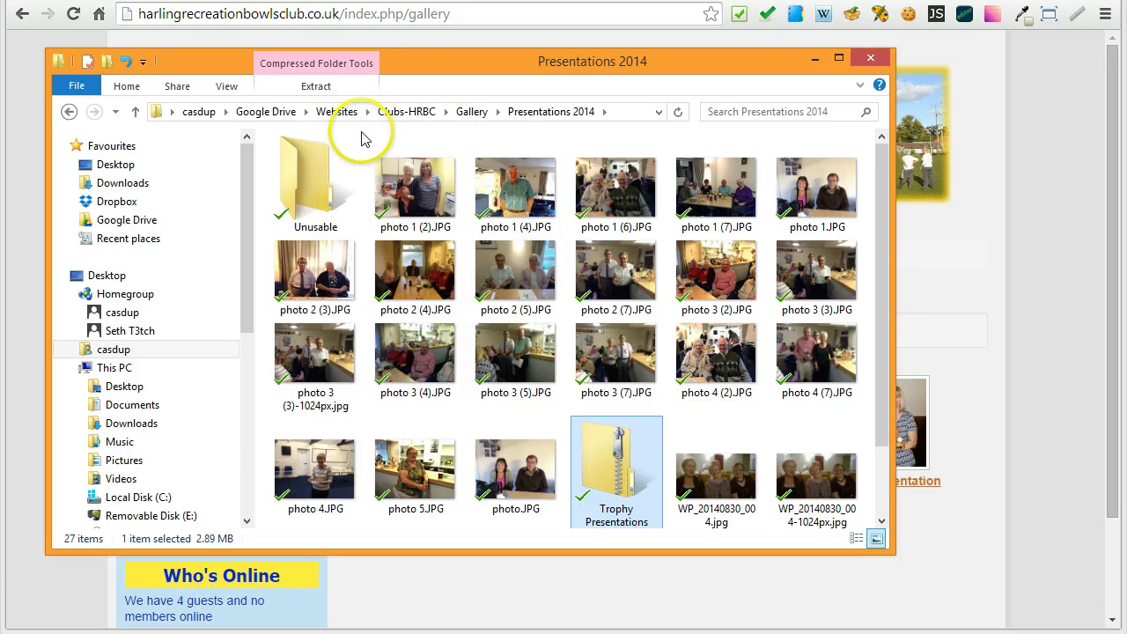
pyautogui.moveTo(375, 148)
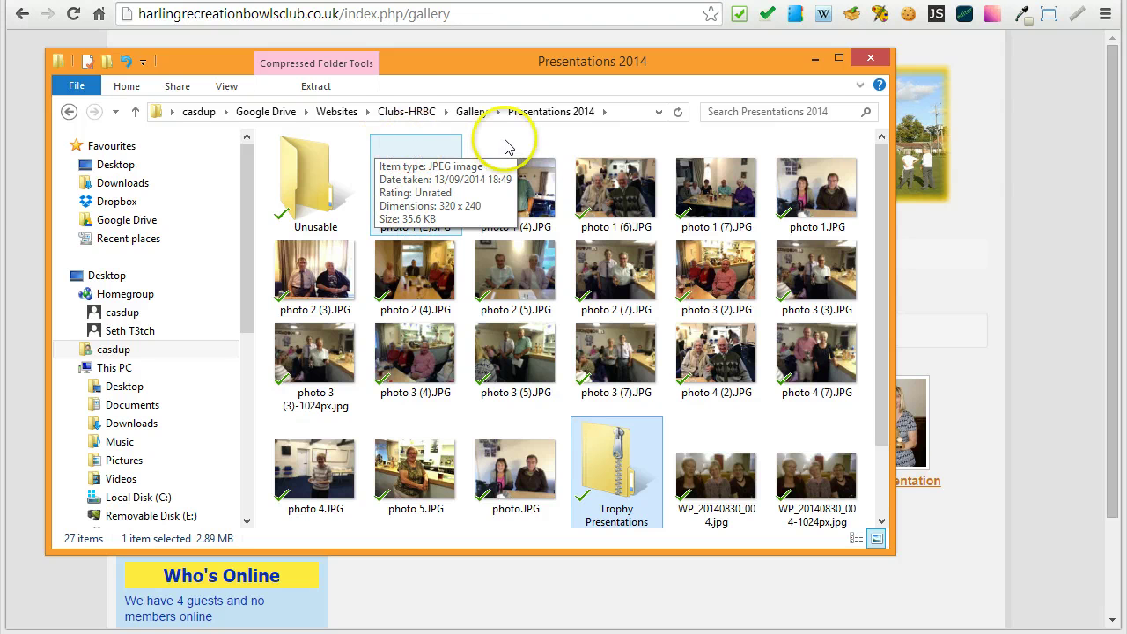
pyautogui.click(398, 187)
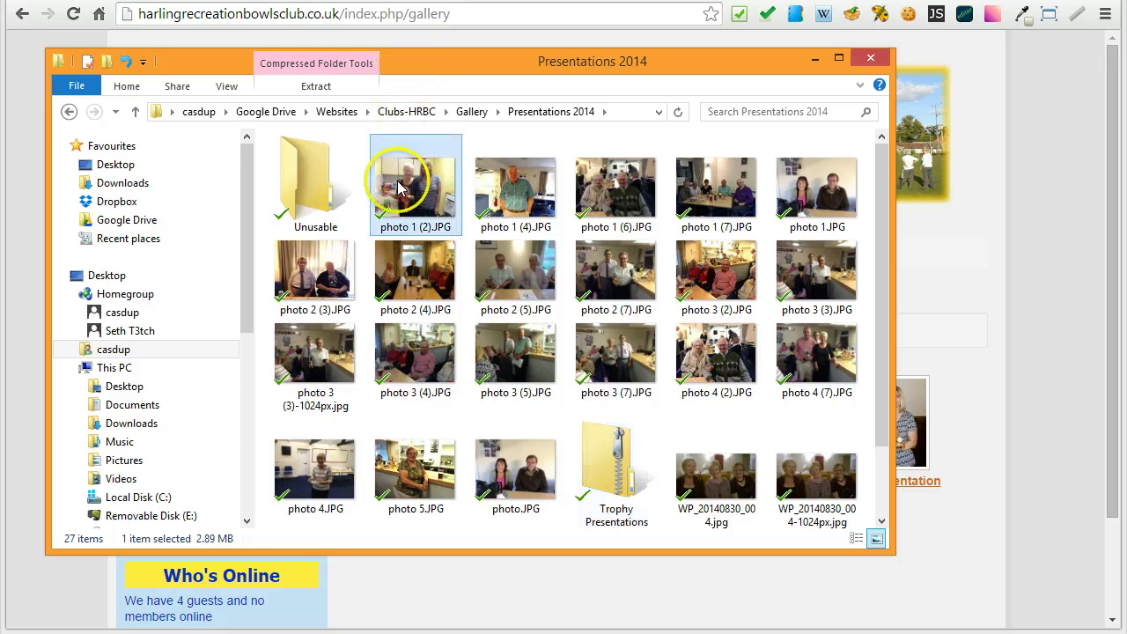
pyautogui.doubleClick(398, 188)
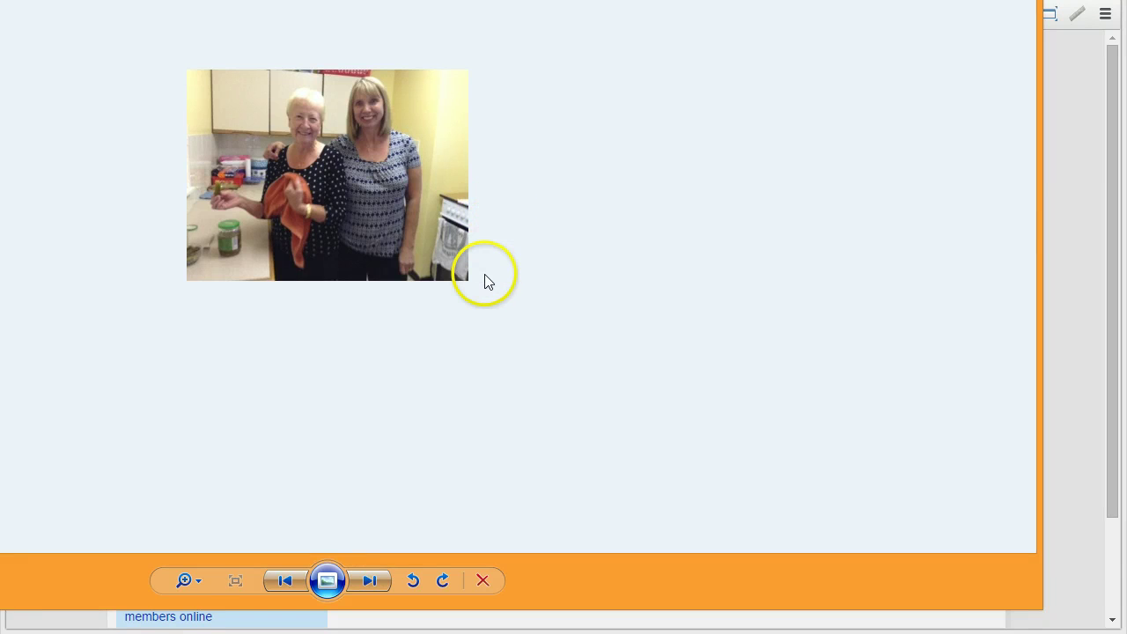
pyautogui.press('Escape')
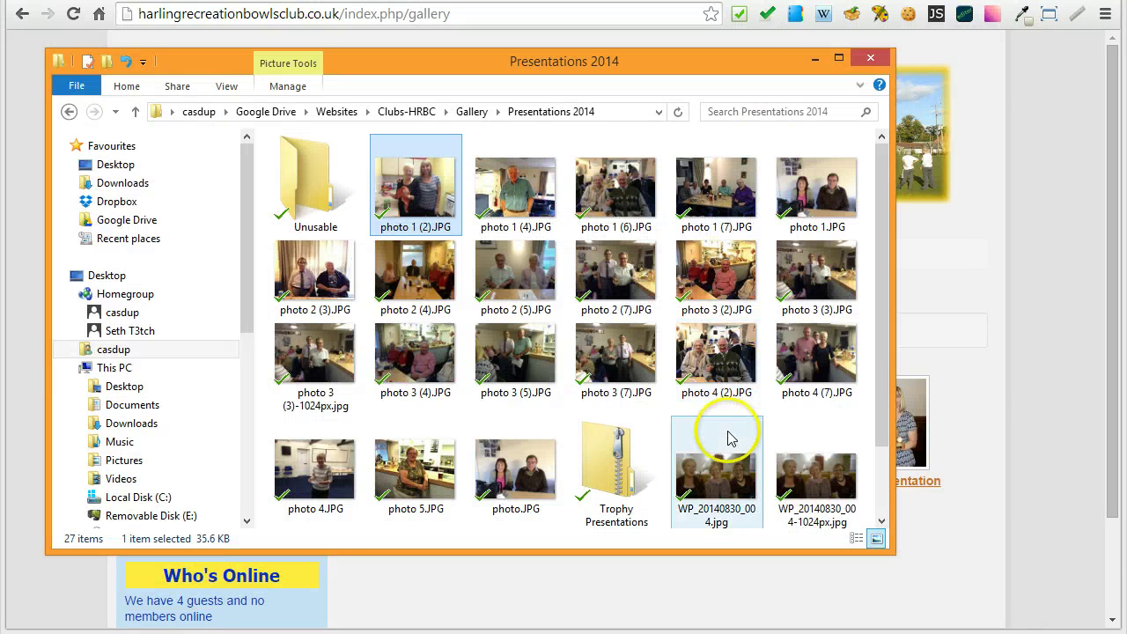
pyautogui.moveTo(704, 447)
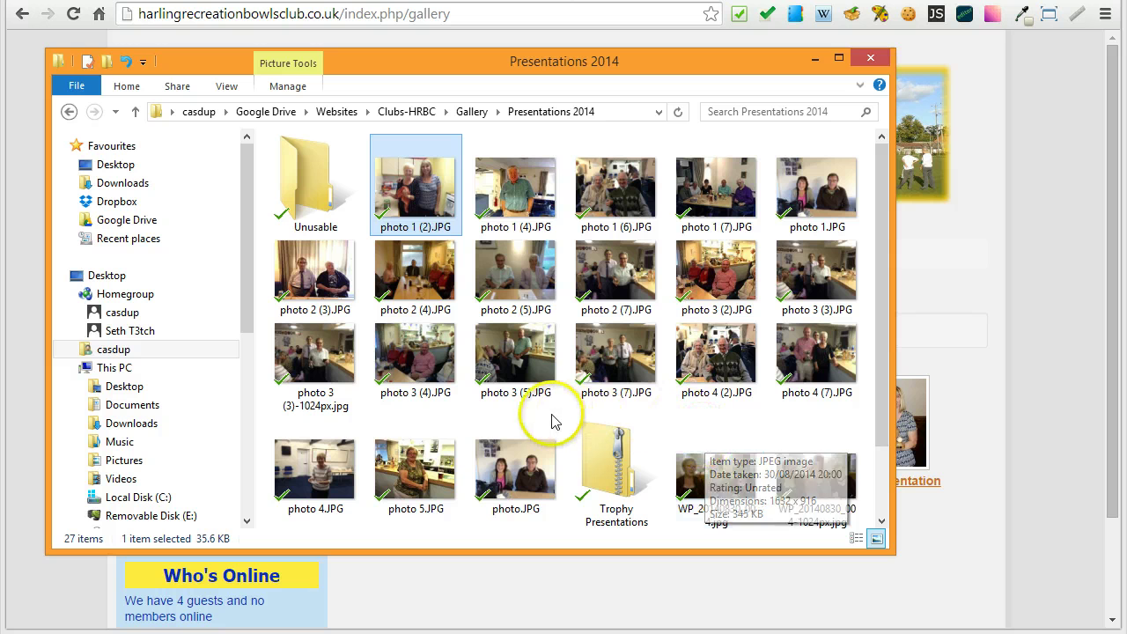
pyautogui.moveTo(482, 332)
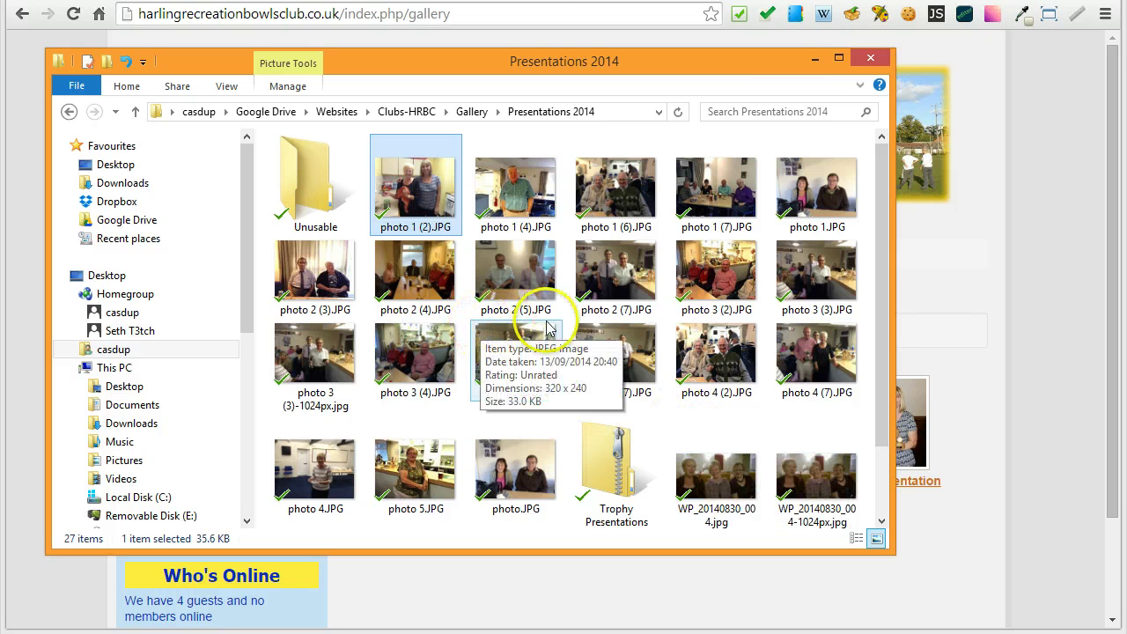
pyautogui.moveTo(581, 332)
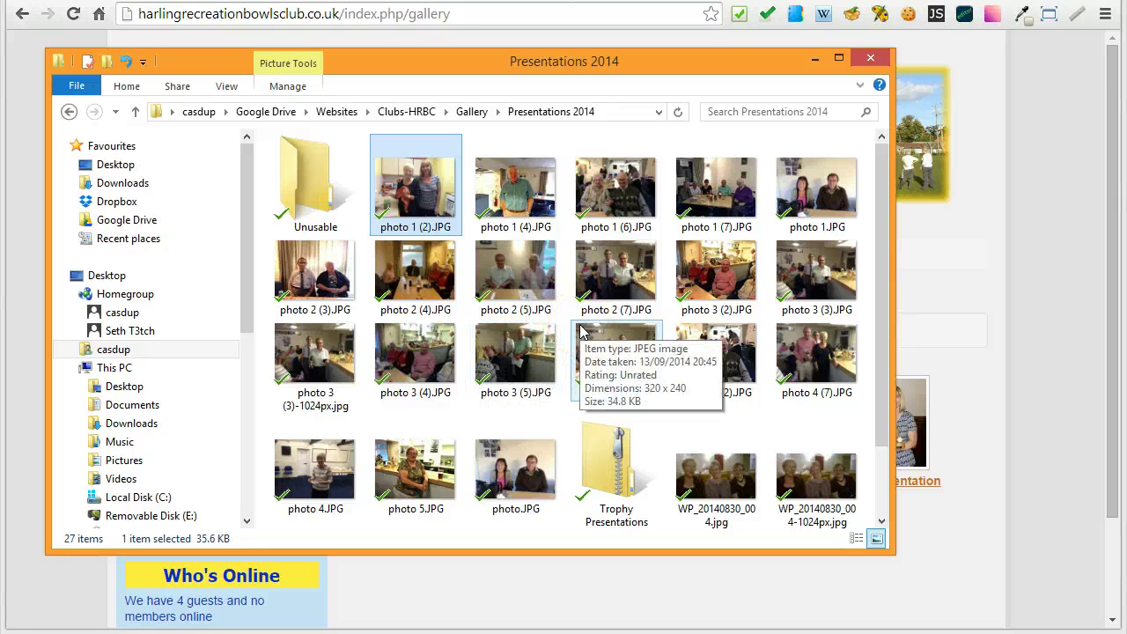
pyautogui.moveTo(683, 335)
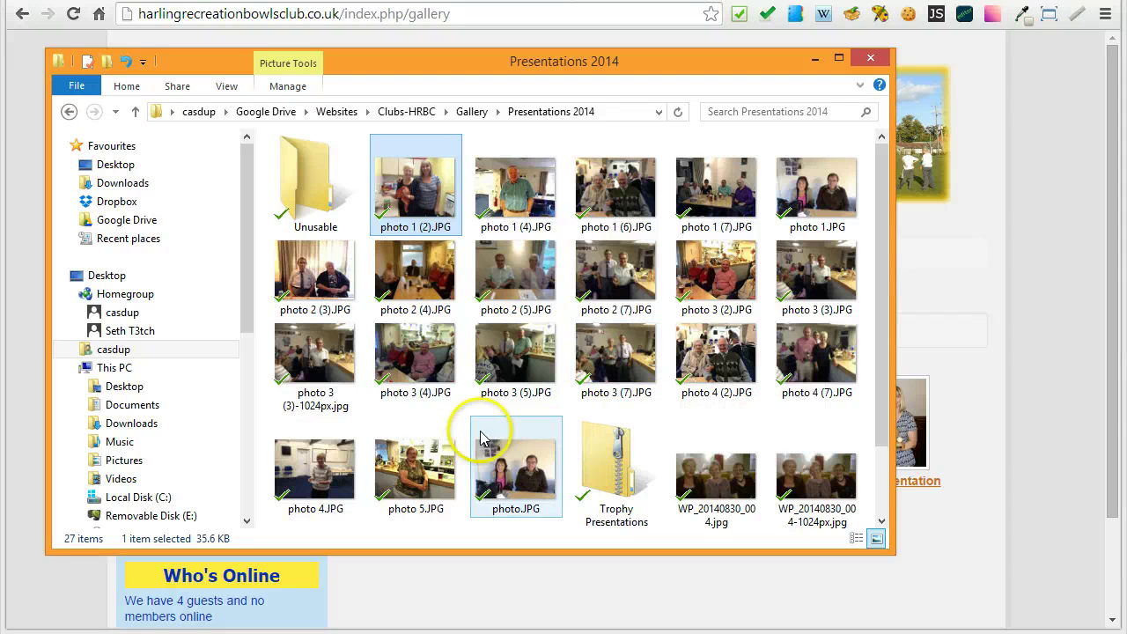
pyautogui.moveTo(478, 431)
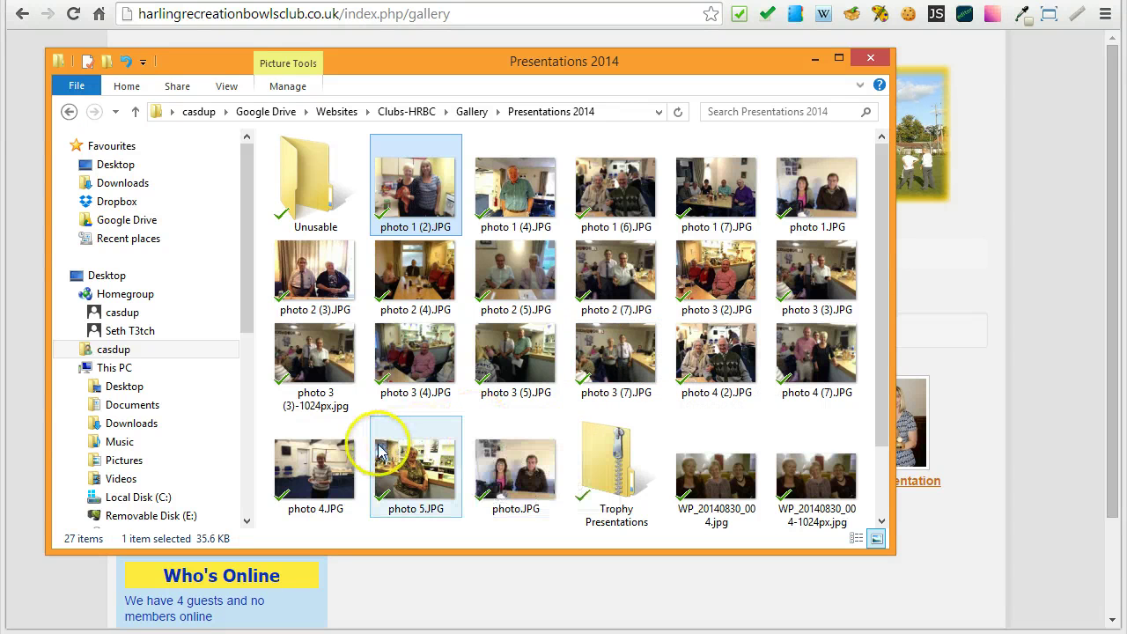
pyautogui.moveTo(381, 440)
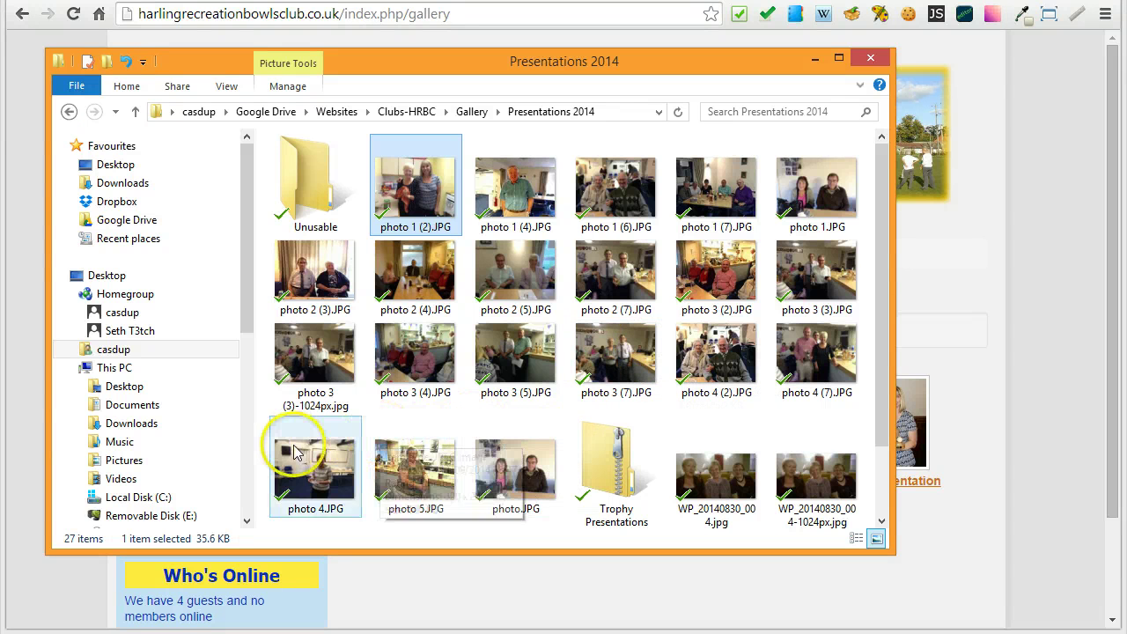
pyautogui.moveTo(276, 443)
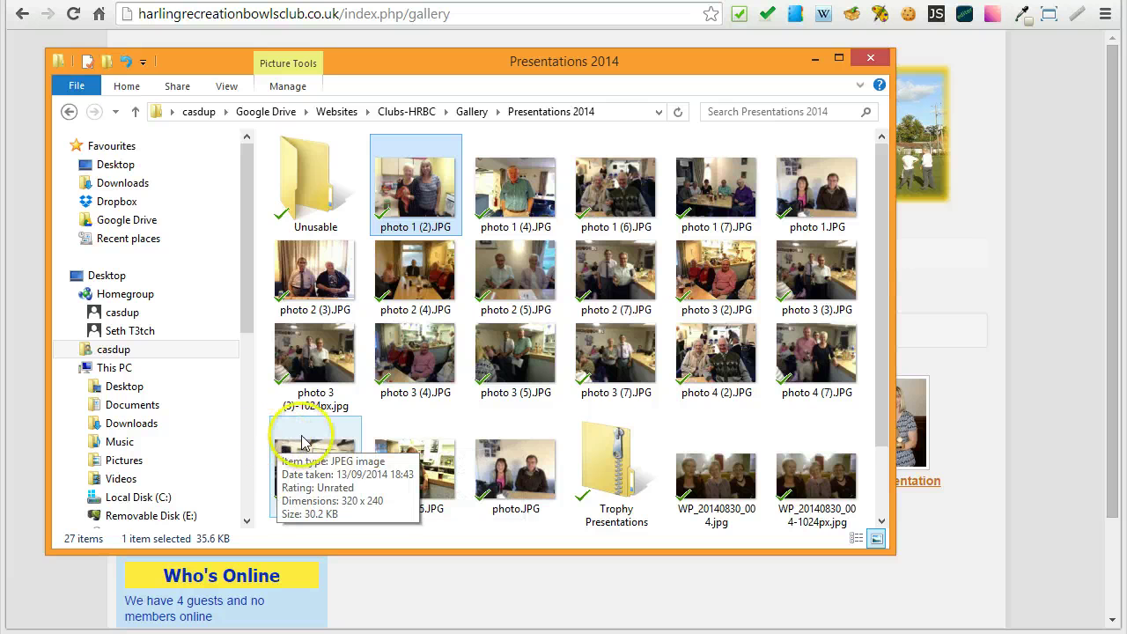
pyautogui.scroll(-1, 687, 443)
pyautogui.rightClick(680, 438)
pyautogui.click(647, 401)
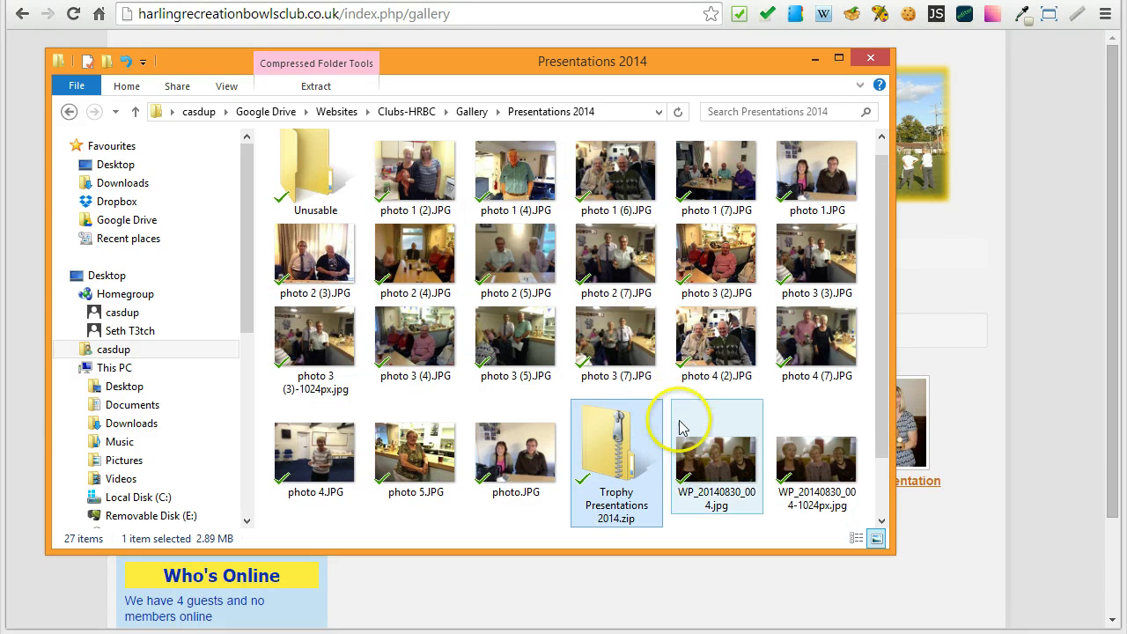
pyautogui.moveTo(676, 412)
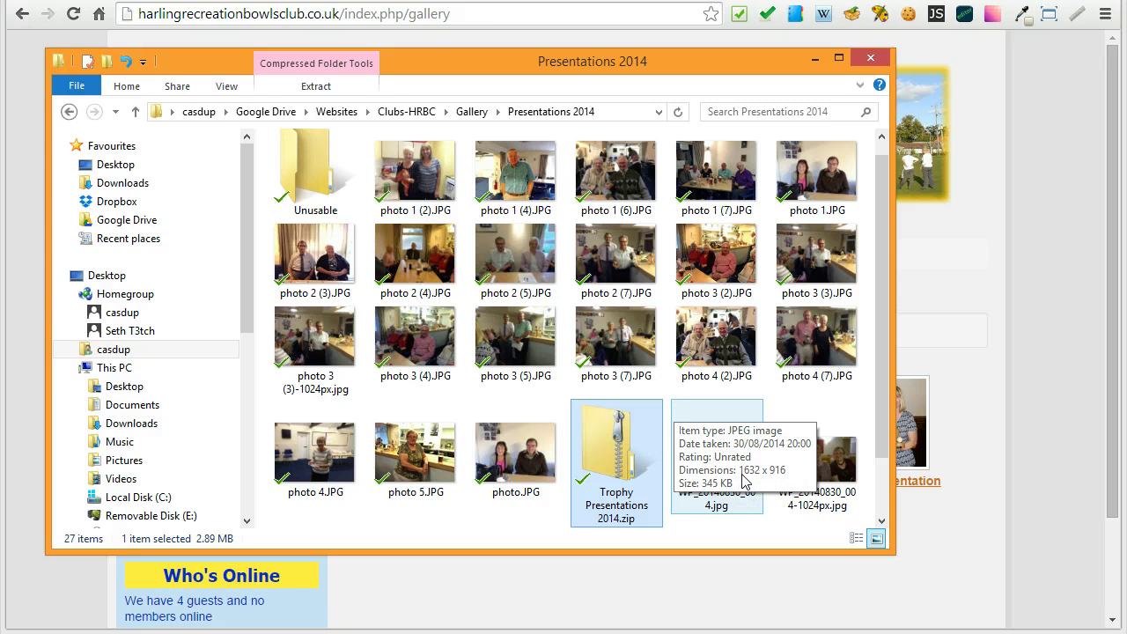
pyautogui.doubleClick(707, 414)
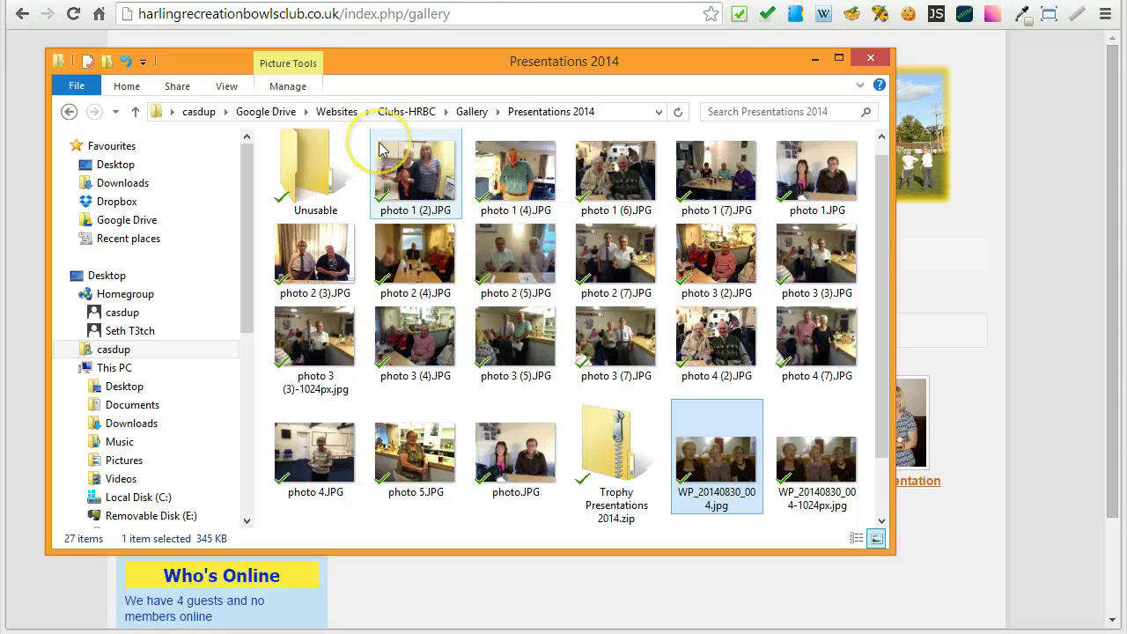
# Move photos 1 (2).JPG, 1 (4).JPG and 1 (6).JPG one by one into Unusable.
pyautogui.moveTo(383, 151)
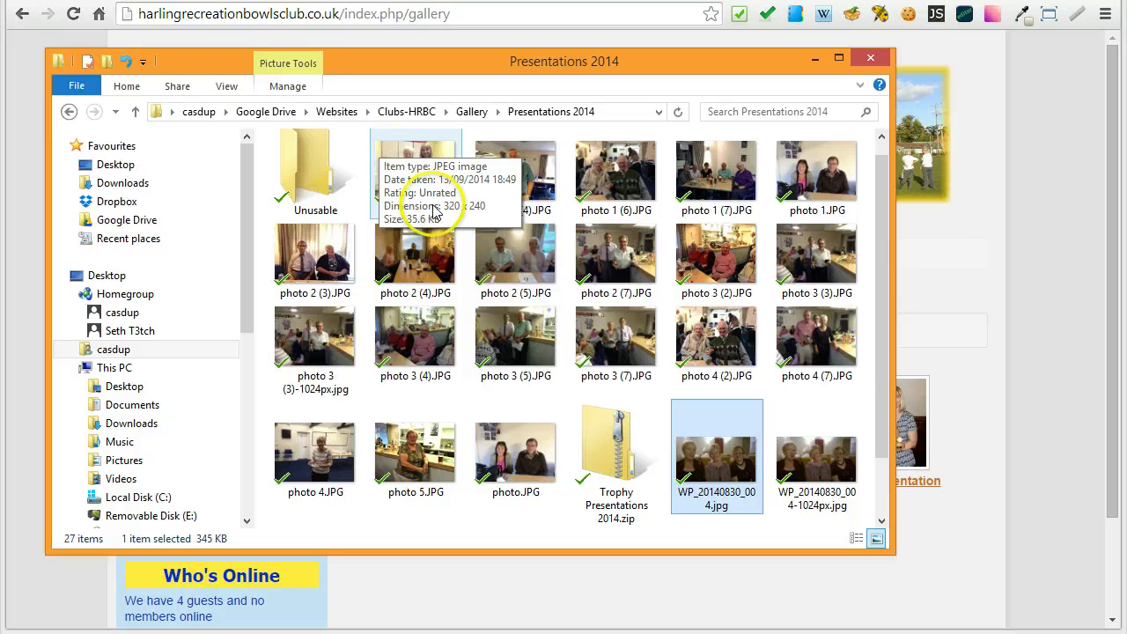
pyautogui.moveTo(403, 135); pyautogui.dragTo(306, 149)
pyautogui.click(392, 145)
pyautogui.moveTo(407, 154); pyautogui.dragTo(303, 165)
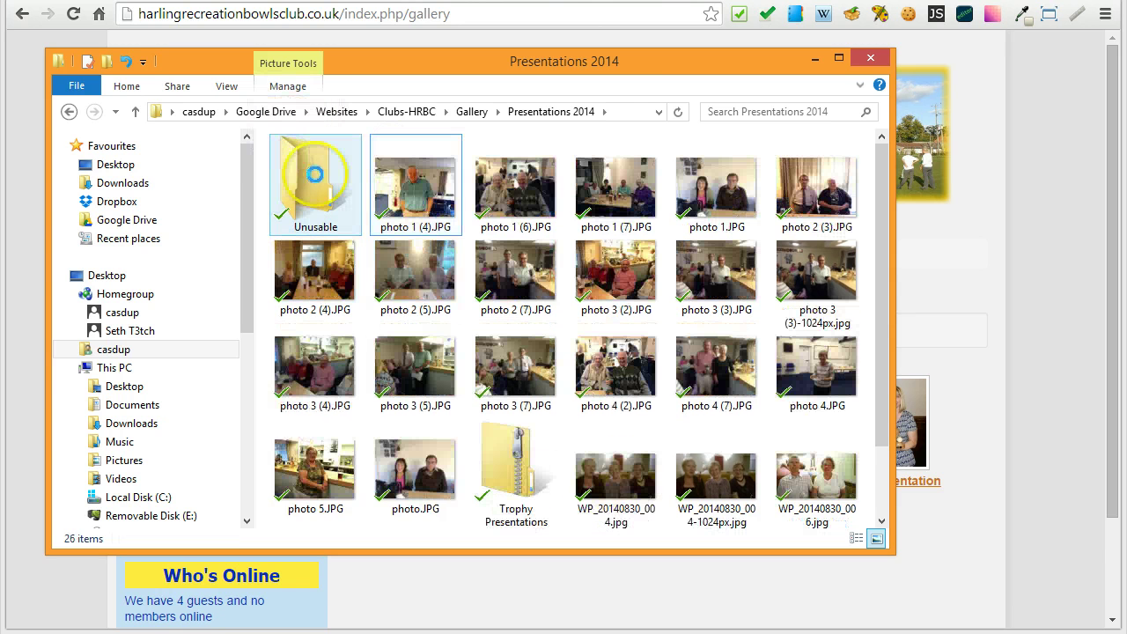
pyautogui.click(386, 159)
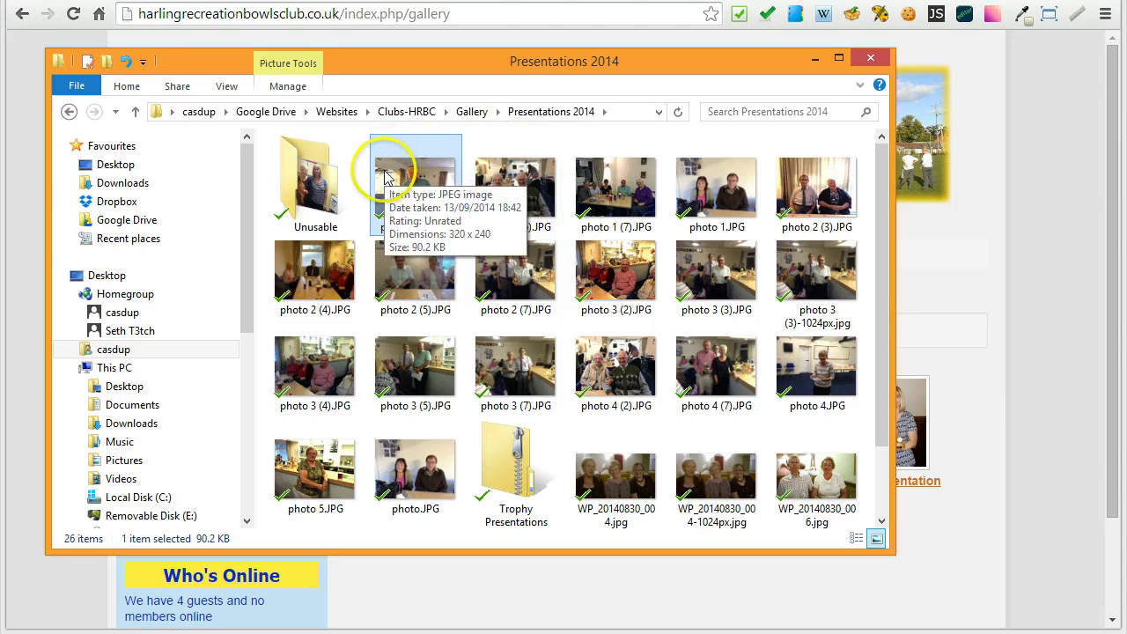
pyautogui.moveTo(385, 176); pyautogui.dragTo(291, 189)
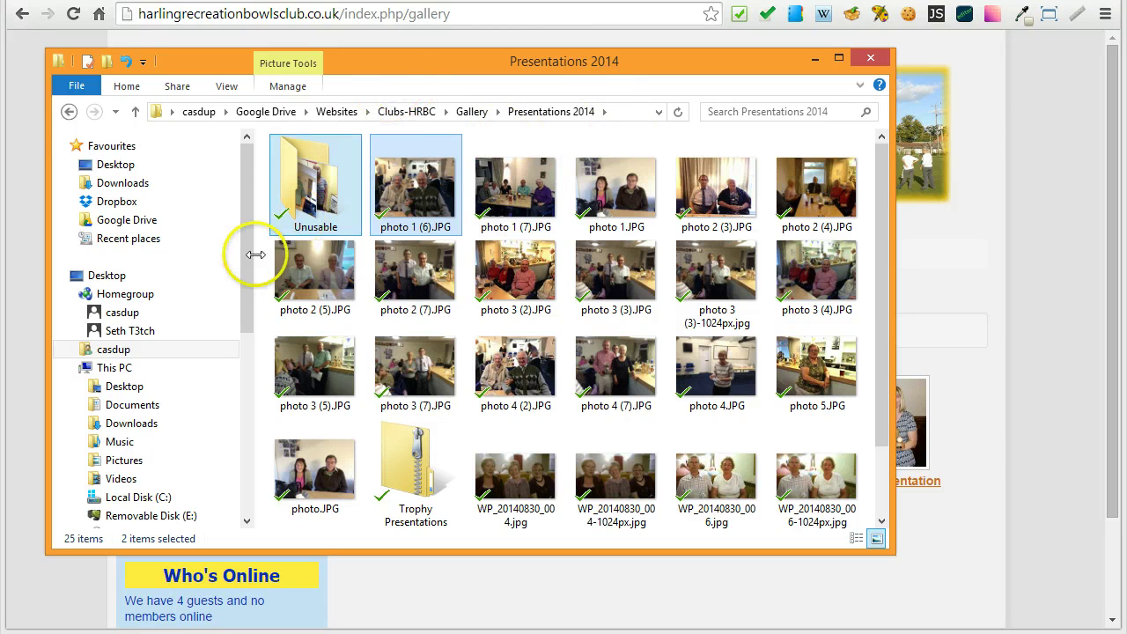
pyautogui.moveTo(388, 158); pyautogui.dragTo(306, 178)
pyautogui.click(264, 165)
pyautogui.click(383, 185)
pyautogui.click(262, 161)
# Move photos 1 (7), 1, 2 (3), 2 (4), 2 (5), 2 (7) and 3 (2) into Unusable.
pyautogui.click(397, 189)
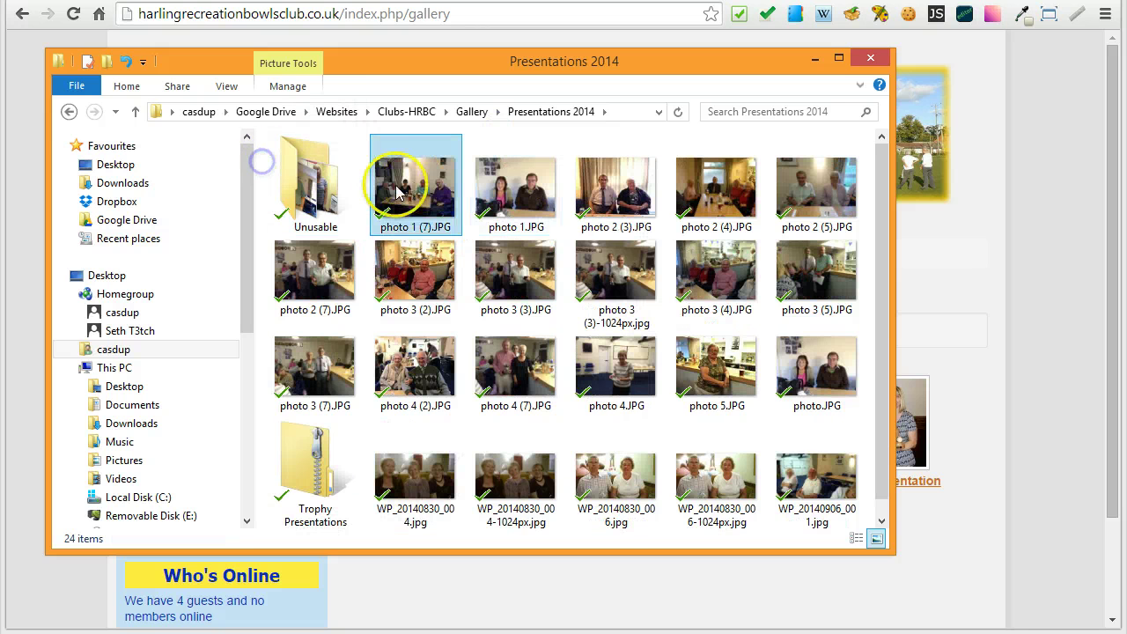
pyautogui.click(400, 180)
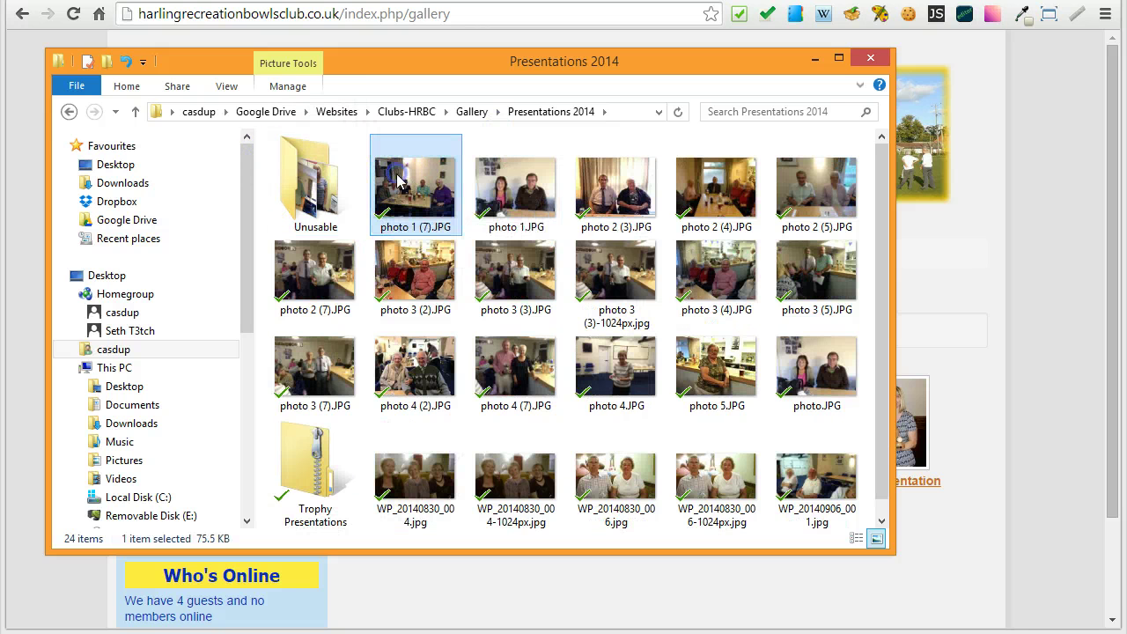
pyautogui.keyDown('ctrl'); pyautogui.click(482, 176); pyautogui.keyUp('ctrl')
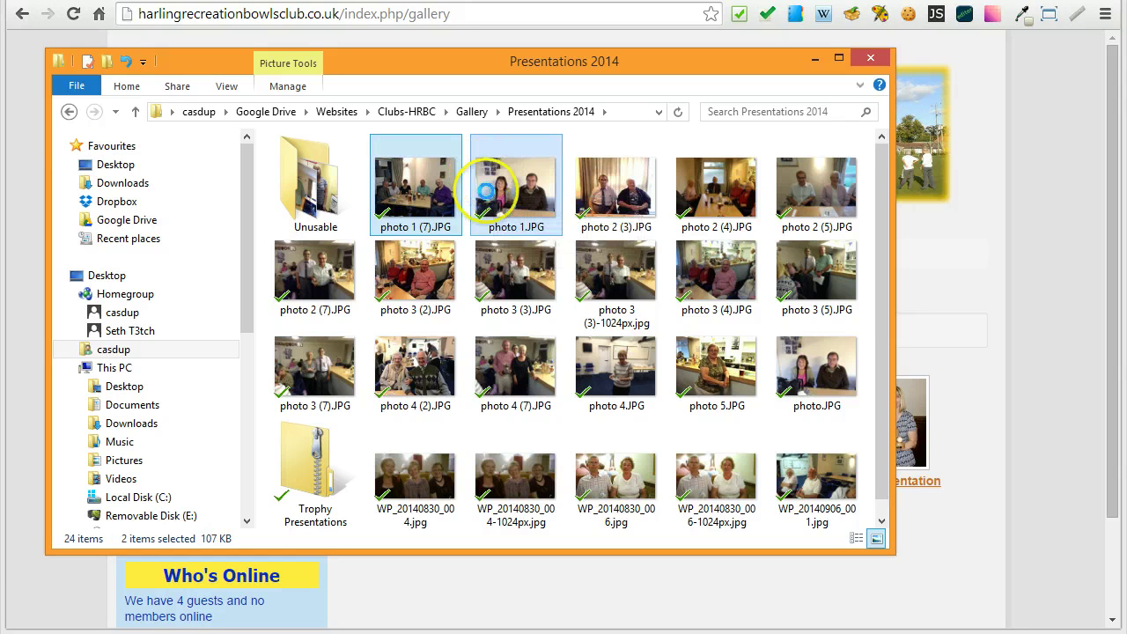
pyautogui.keyDown('ctrl'); pyautogui.click(599, 180); pyautogui.keyUp('ctrl')
pyautogui.keyDown('ctrl'); pyautogui.click(704, 176); pyautogui.keyUp('ctrl')
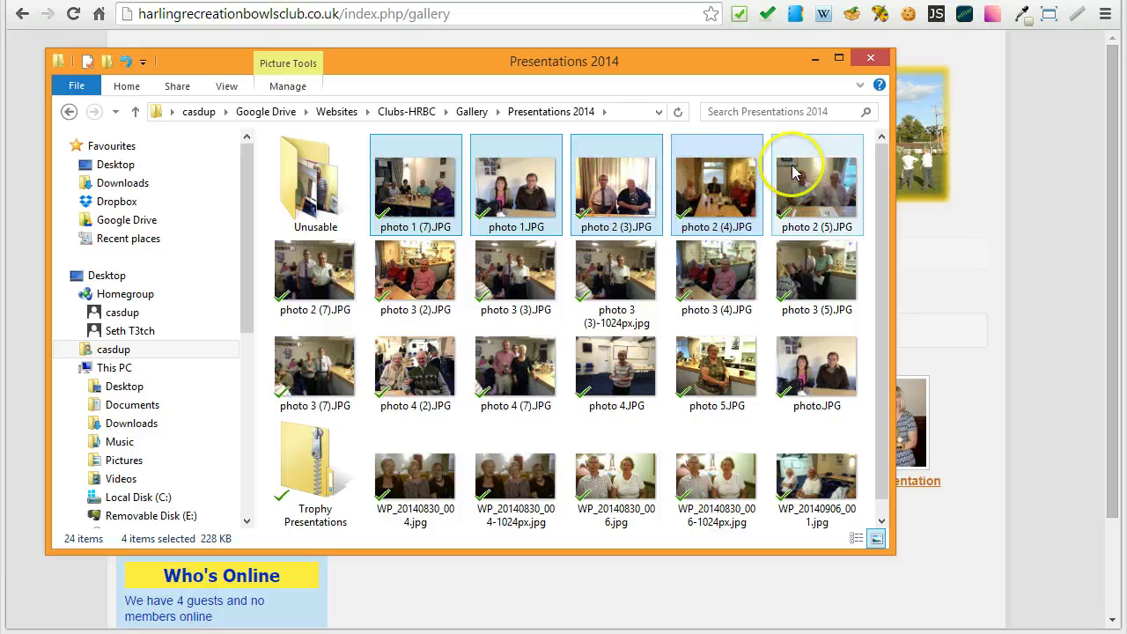
pyautogui.keyDown('ctrl'); pyautogui.click(792, 174); pyautogui.keyUp('ctrl')
pyautogui.keyDown('ctrl'); pyautogui.click(275, 265); pyautogui.keyUp('ctrl')
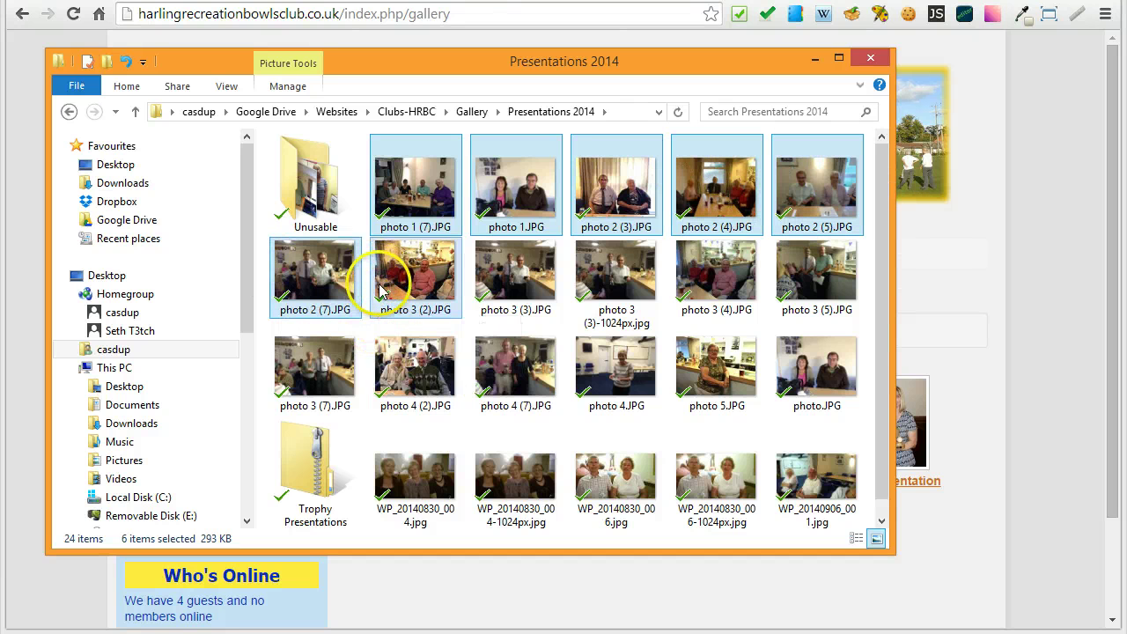
pyautogui.keyDown('ctrl'); pyautogui.click(383, 291); pyautogui.keyUp('ctrl')
pyautogui.moveTo(410, 120); pyautogui.dragTo(308, 172)
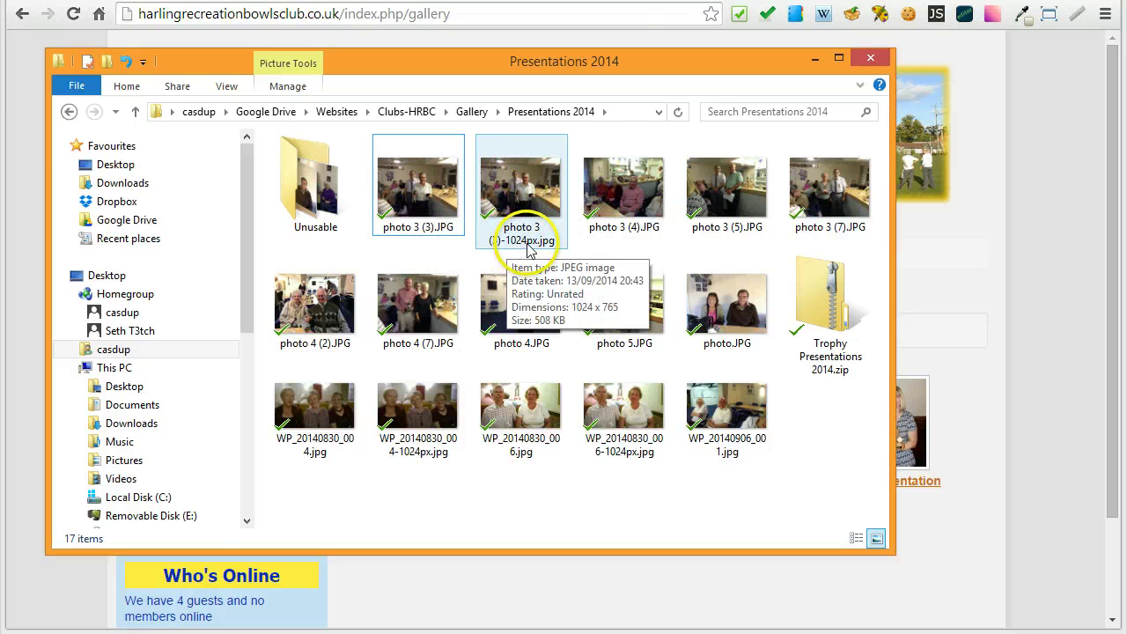
# Move eleven more photos, including the three -1024px copies, into the Unusable folder.
pyautogui.click(483, 145)
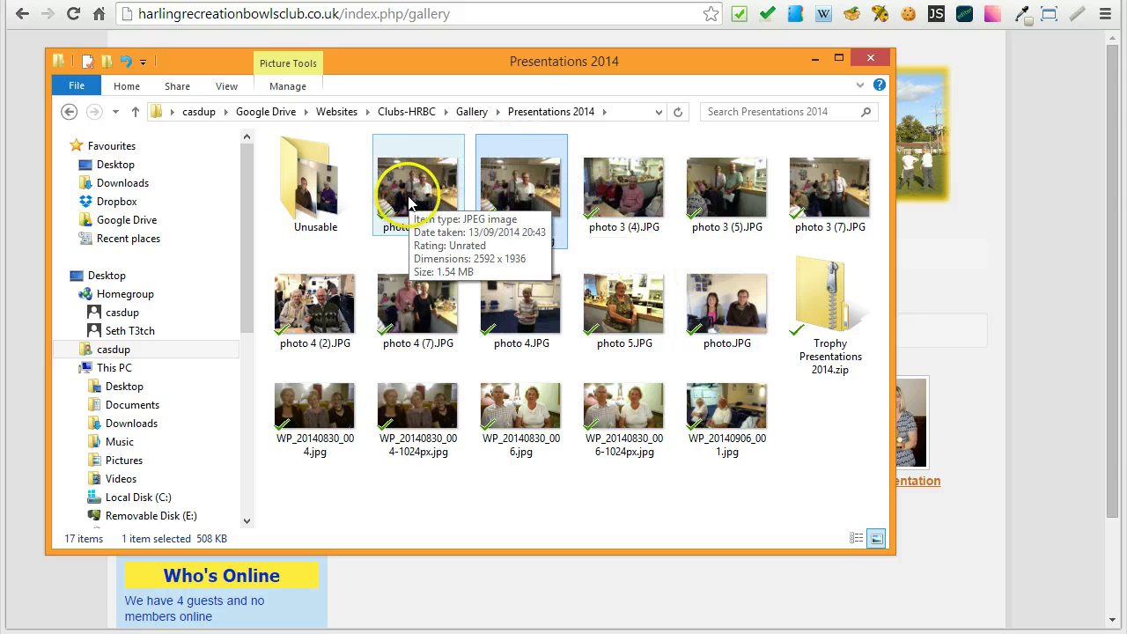
pyautogui.keyDown('ctrl'); pyautogui.click(596, 157); pyautogui.keyUp('ctrl')
pyautogui.keyDown('ctrl'); pyautogui.click(699, 139); pyautogui.keyUp('ctrl')
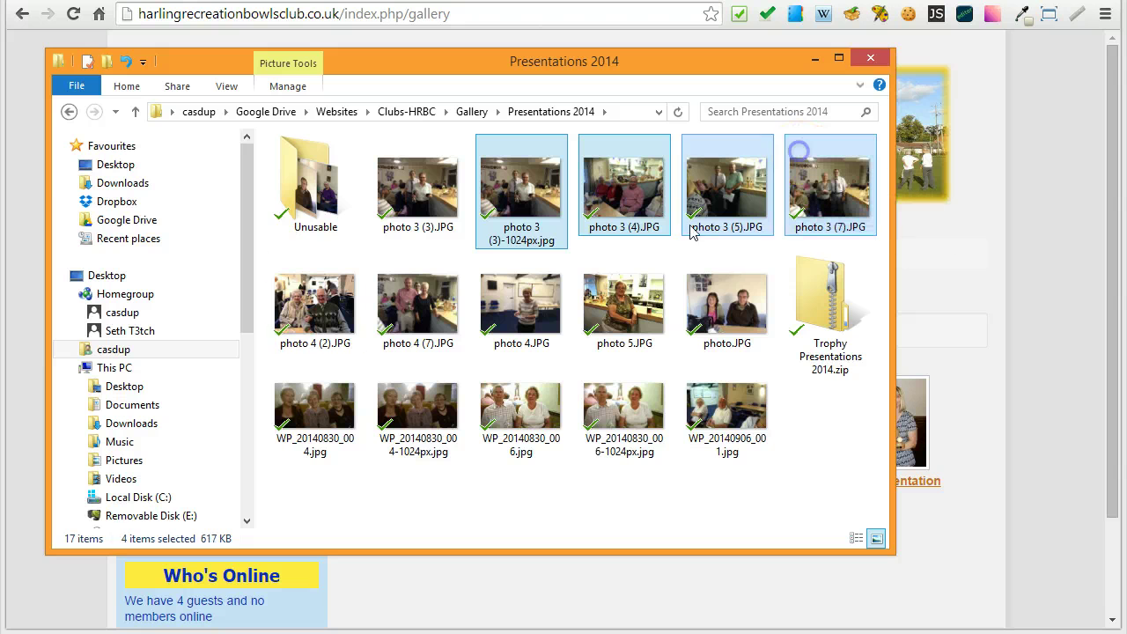
pyautogui.keyDown('ctrl'); pyautogui.click(799, 152); pyautogui.keyUp('ctrl')
pyautogui.keyDown('ctrl'); pyautogui.click(275, 269); pyautogui.keyUp('ctrl')
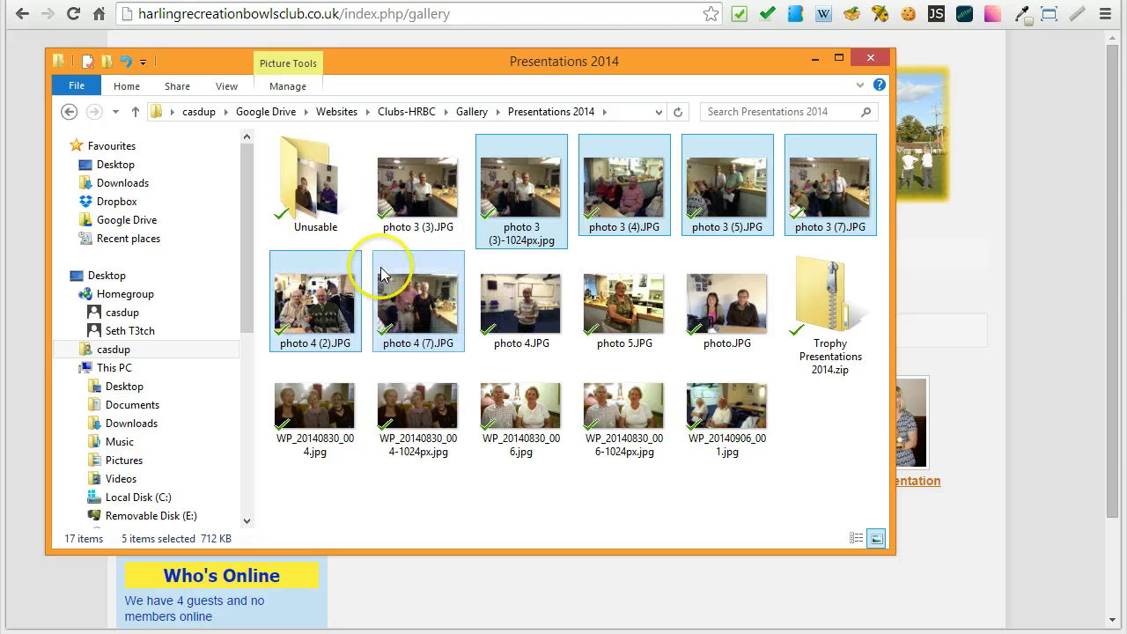
pyautogui.keyDown('ctrl'); pyautogui.click(382, 275); pyautogui.keyUp('ctrl')
pyautogui.keyDown('ctrl'); pyautogui.click(489, 268); pyautogui.keyUp('ctrl')
pyautogui.keyDown('ctrl'); pyautogui.click(634, 275); pyautogui.keyUp('ctrl')
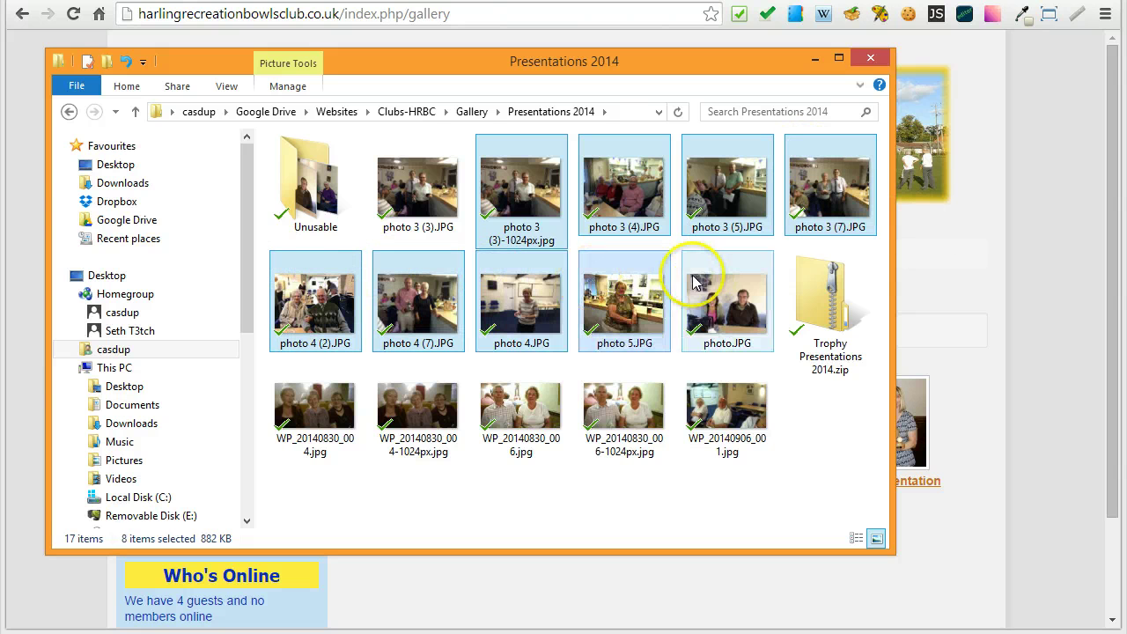
pyautogui.keyDown('ctrl'); pyautogui.click(694, 275); pyautogui.keyUp('ctrl')
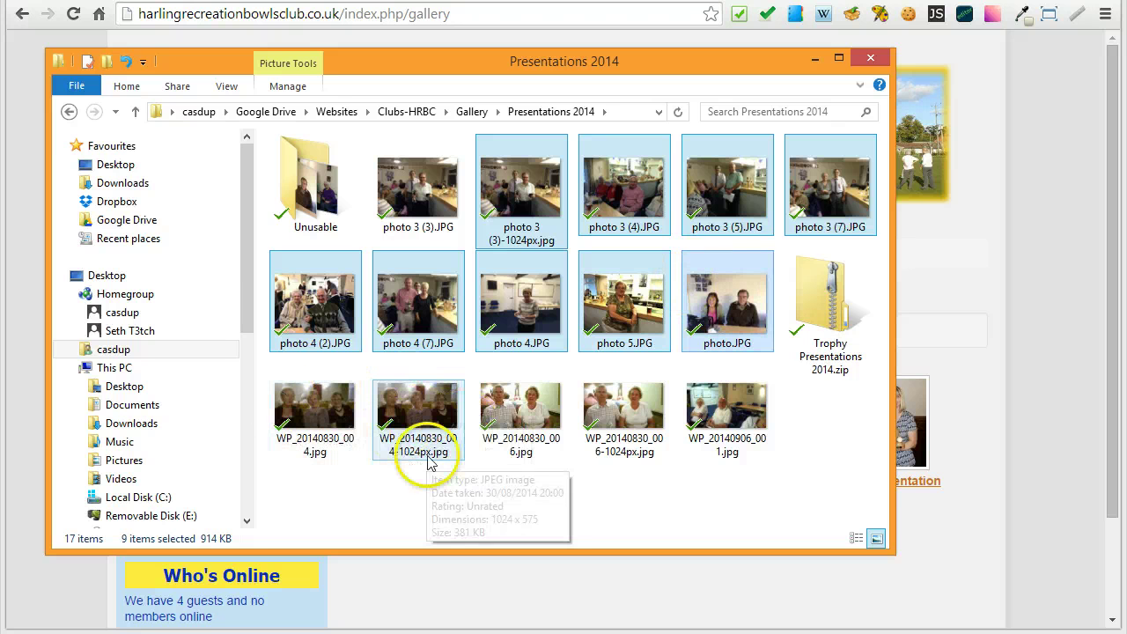
pyautogui.keyDown('ctrl'); pyautogui.click(398, 389); pyautogui.keyUp('ctrl')
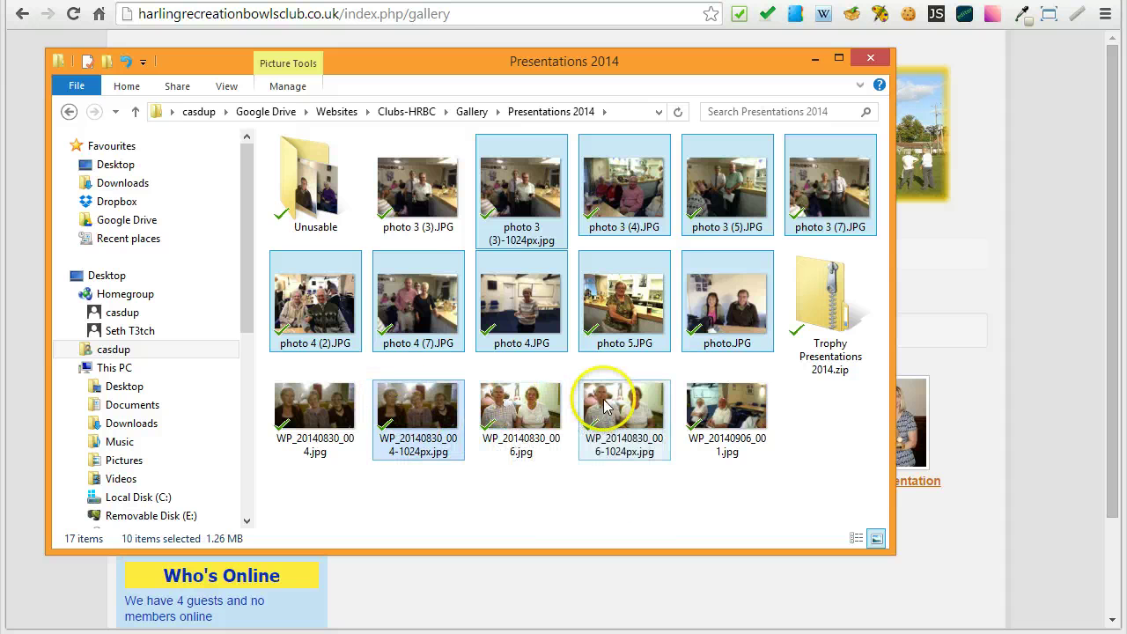
pyautogui.keyDown('ctrl'); pyautogui.click(652, 405); pyautogui.keyUp('ctrl')
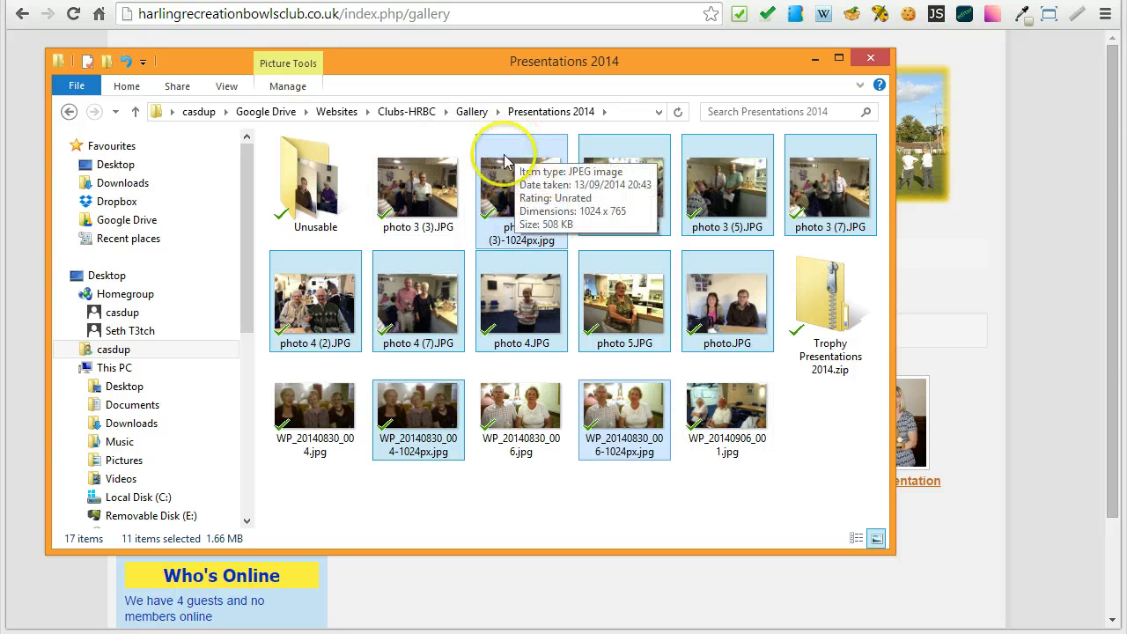
pyautogui.moveTo(491, 145); pyautogui.dragTo(308, 190)
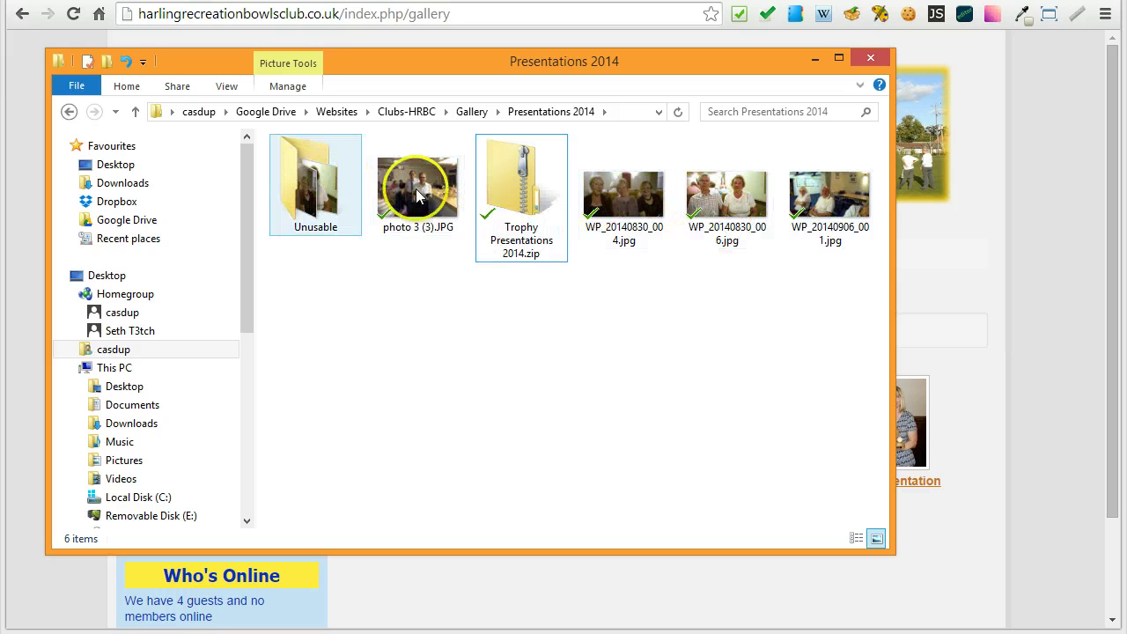
# Drag Trophy Presentations 2014.zip into the Unusable folder.
pyautogui.click(502, 176)
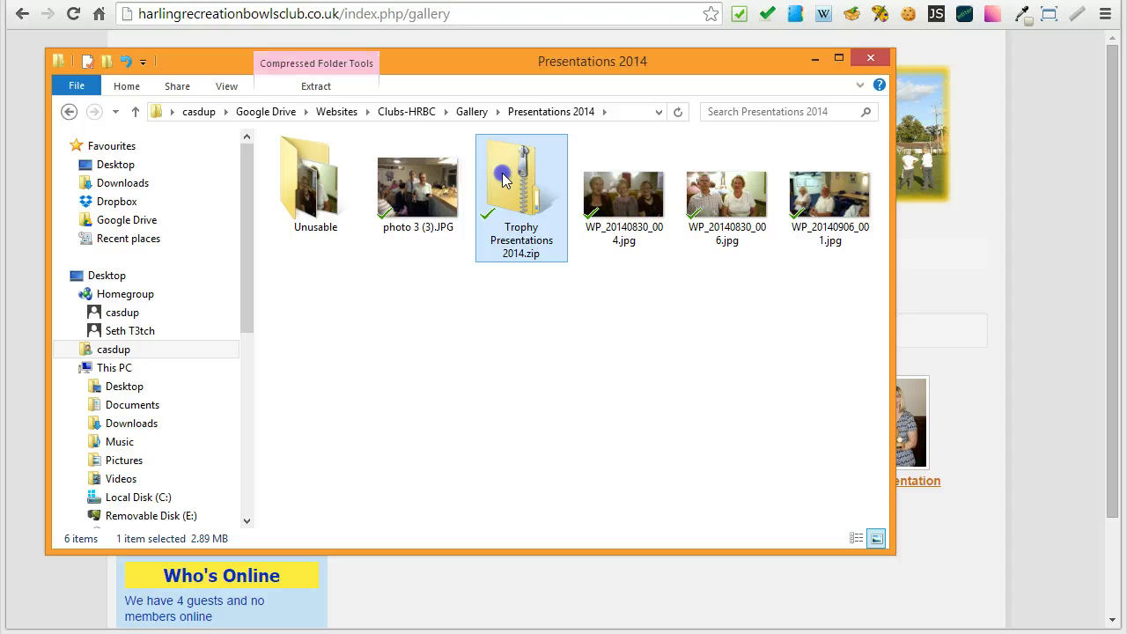
pyautogui.moveTo(502, 173); pyautogui.dragTo(292, 183)
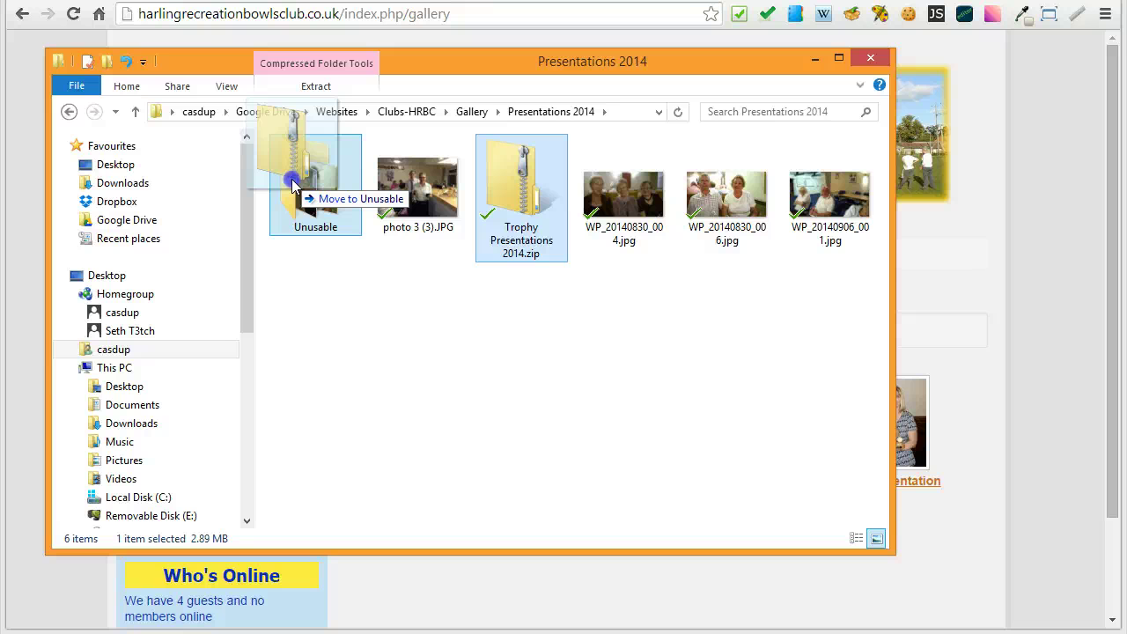
pyautogui.moveTo(291, 179); pyautogui.dragTo(292, 179)
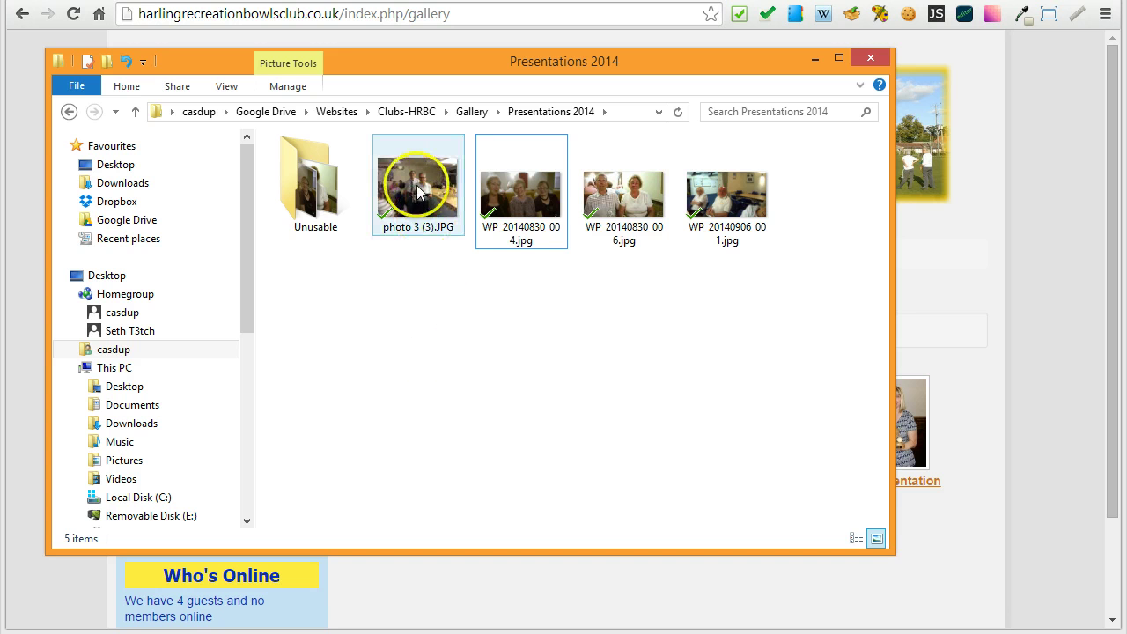
pyautogui.moveTo(406, 178)
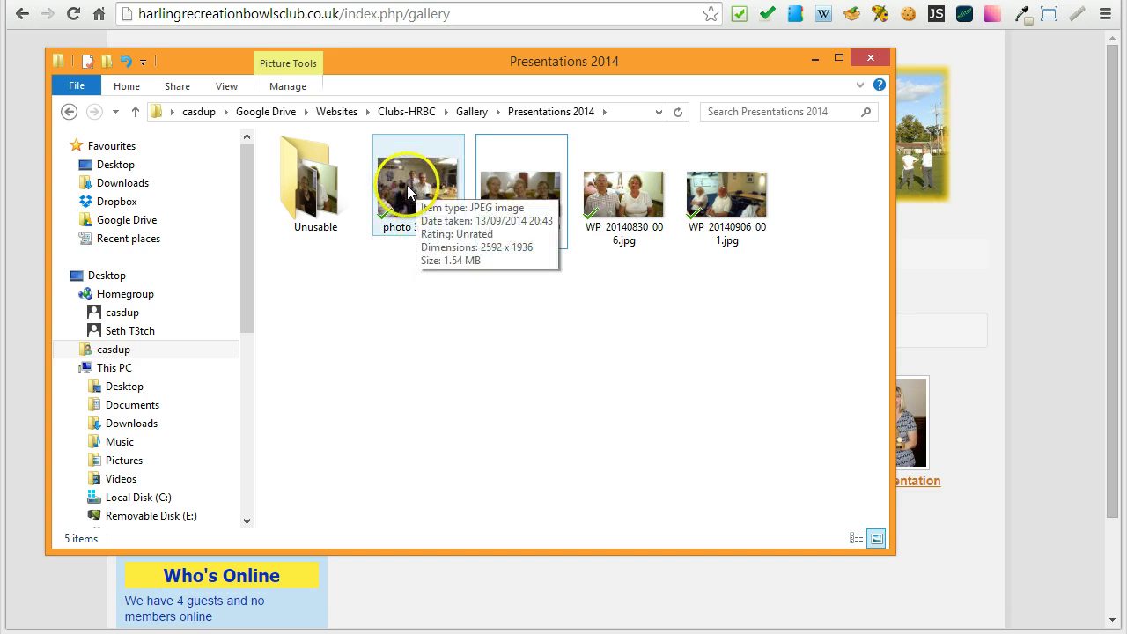
pyautogui.moveTo(387, 216)
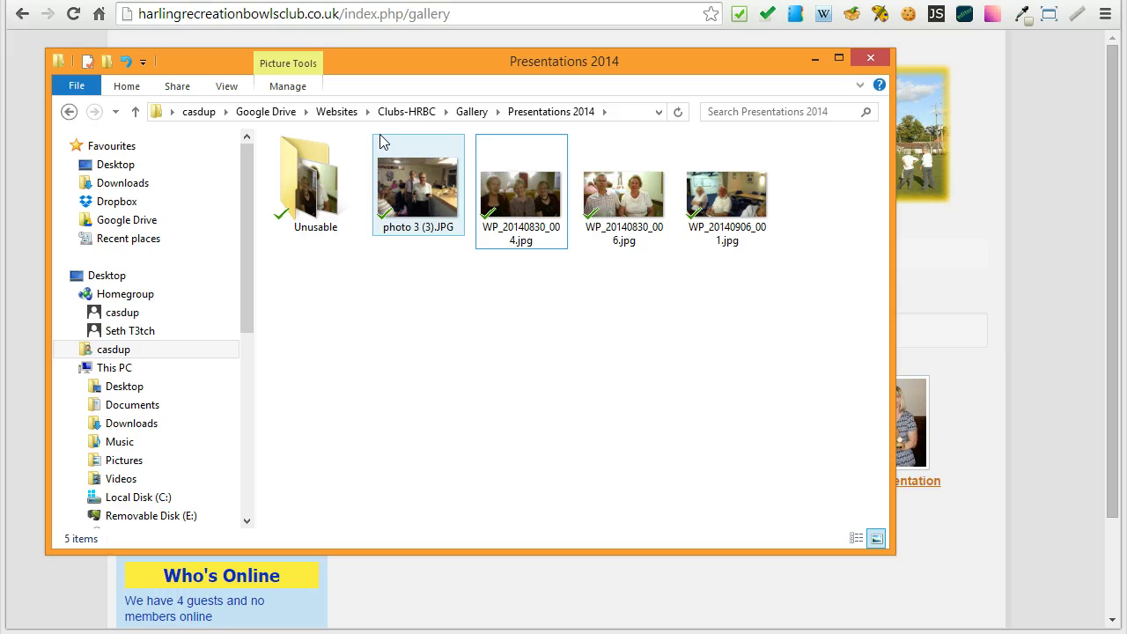
pyautogui.moveTo(379, 146)
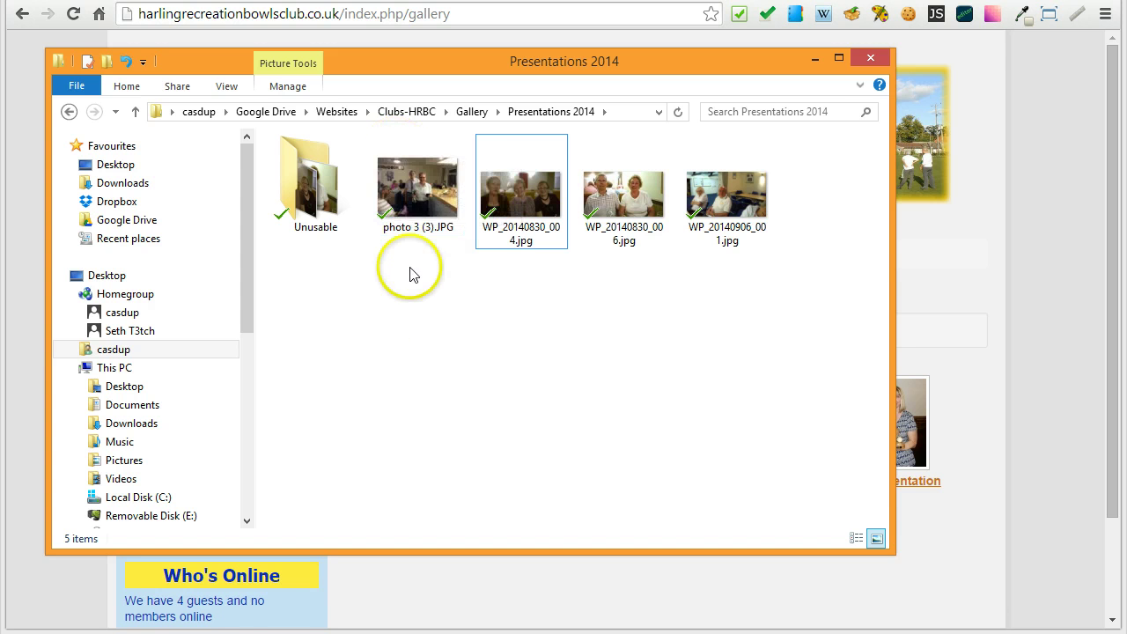
# Open photo 3 (3).JPG with IrfanView from its right-click Open with menu.
pyautogui.rightClick(395, 181)
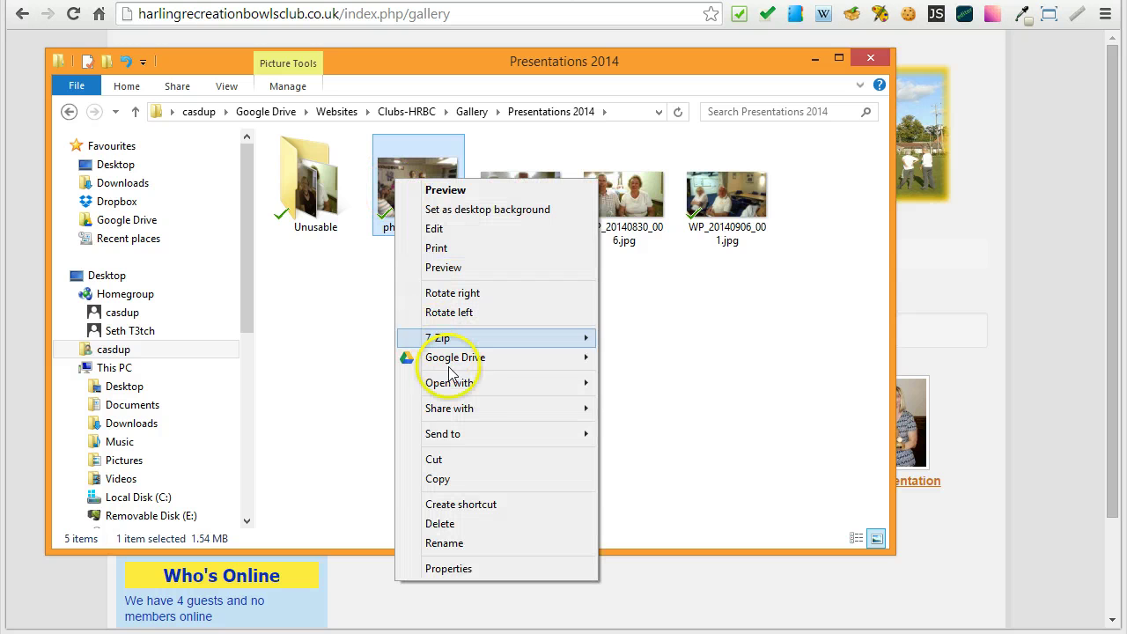
pyautogui.moveTo(451, 385)
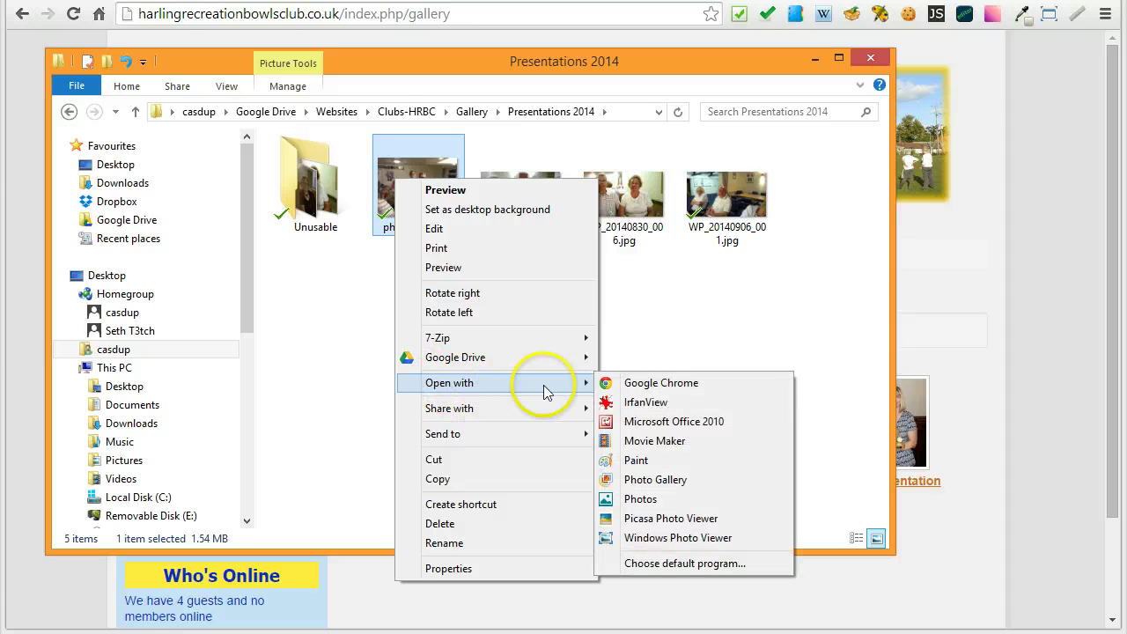
pyautogui.click(665, 404)
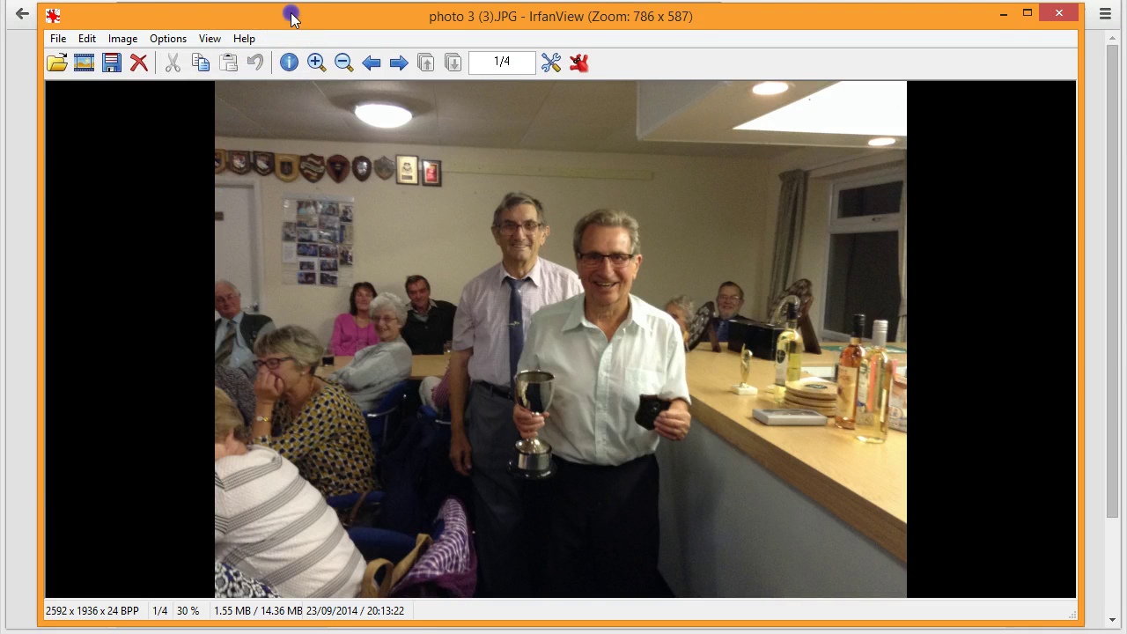
# Stretch the IrfanView window down to the screen bottom to enlarge photo 3 (3).JPG.
pyautogui.scroll(-1, 286, 18)
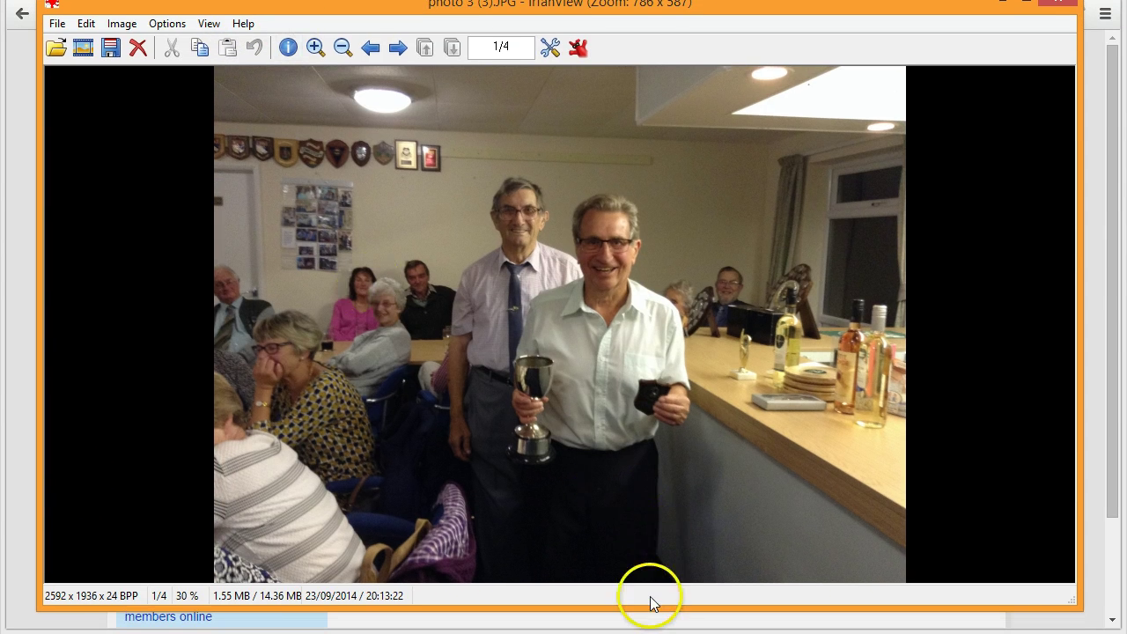
pyautogui.moveTo(648, 605)
pyautogui.mouseDown()
pyautogui.moveTo(649, 632)
pyautogui.moveTo(652, 623)
pyautogui.mouseUp()
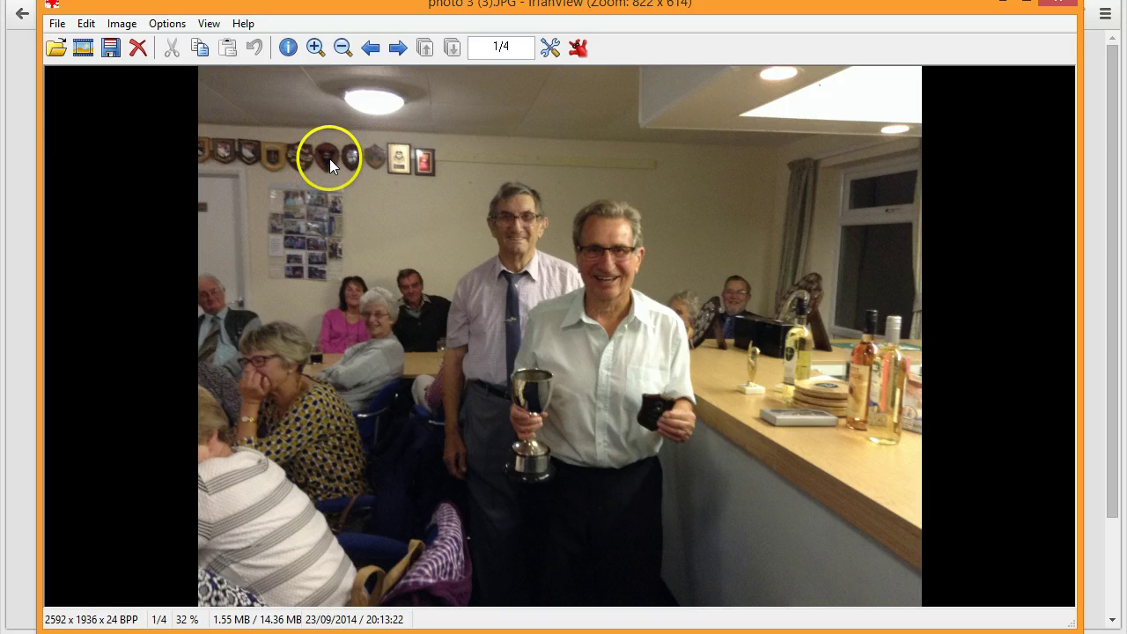
# Mark a 1924 x 1368 area around the two men holding the trophy.
pyautogui.moveTo(315, 146); pyautogui.dragTo(839, 540)
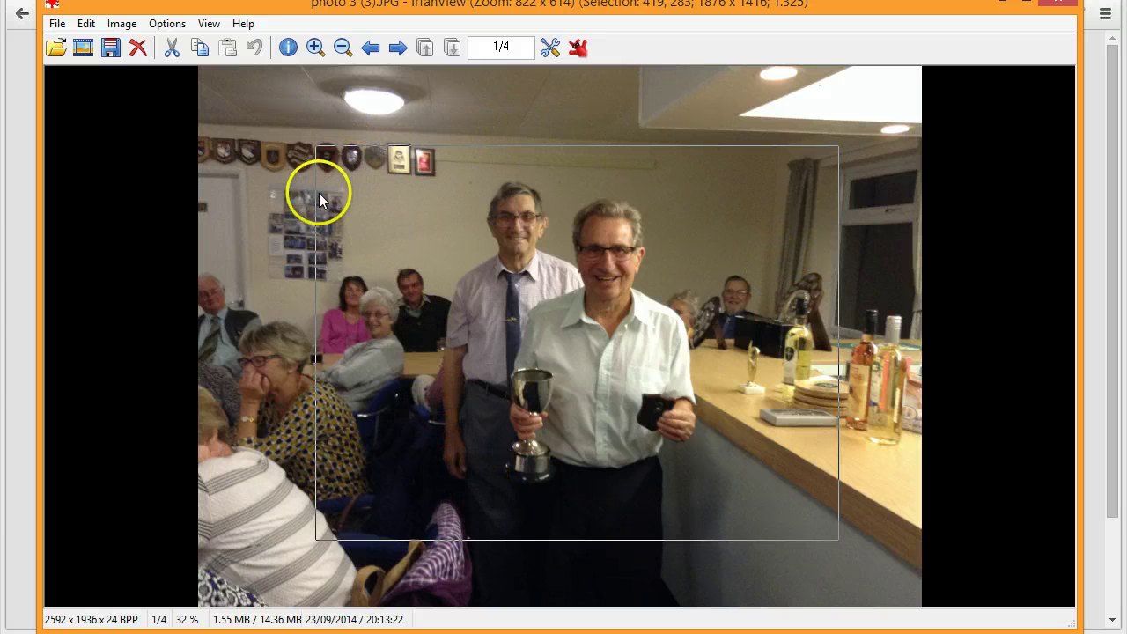
pyautogui.moveTo(443, 148); pyautogui.dragTo(444, 162)
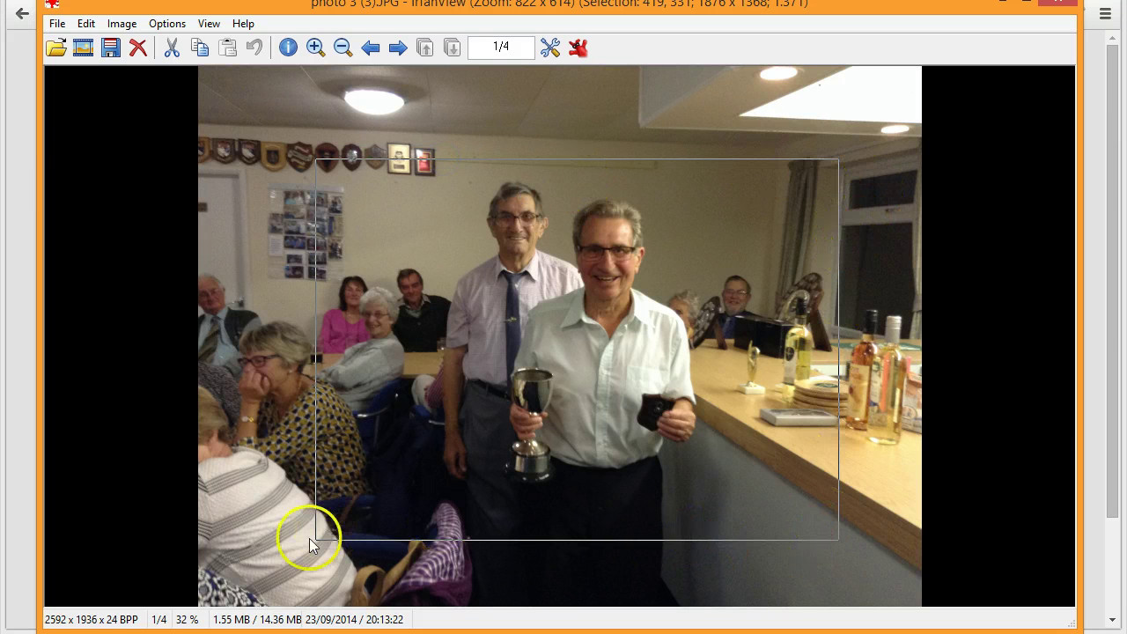
pyautogui.moveTo(312, 367); pyautogui.dragTo(302, 367)
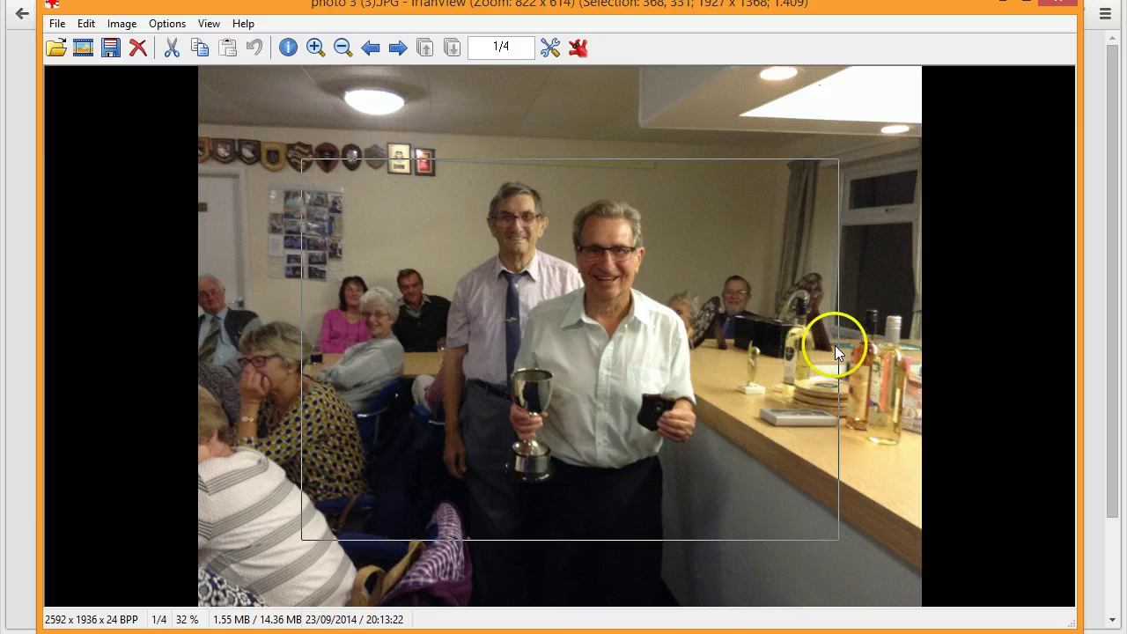
pyautogui.moveTo(838, 345); pyautogui.dragTo(842, 345)
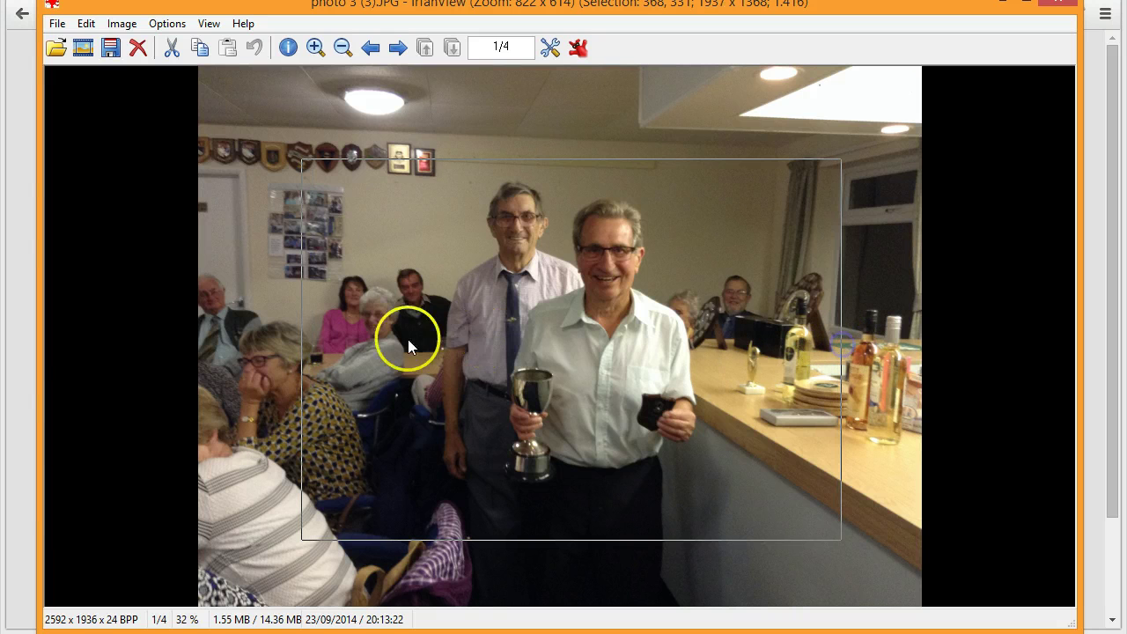
pyautogui.moveTo(302, 342); pyautogui.dragTo(304, 341)
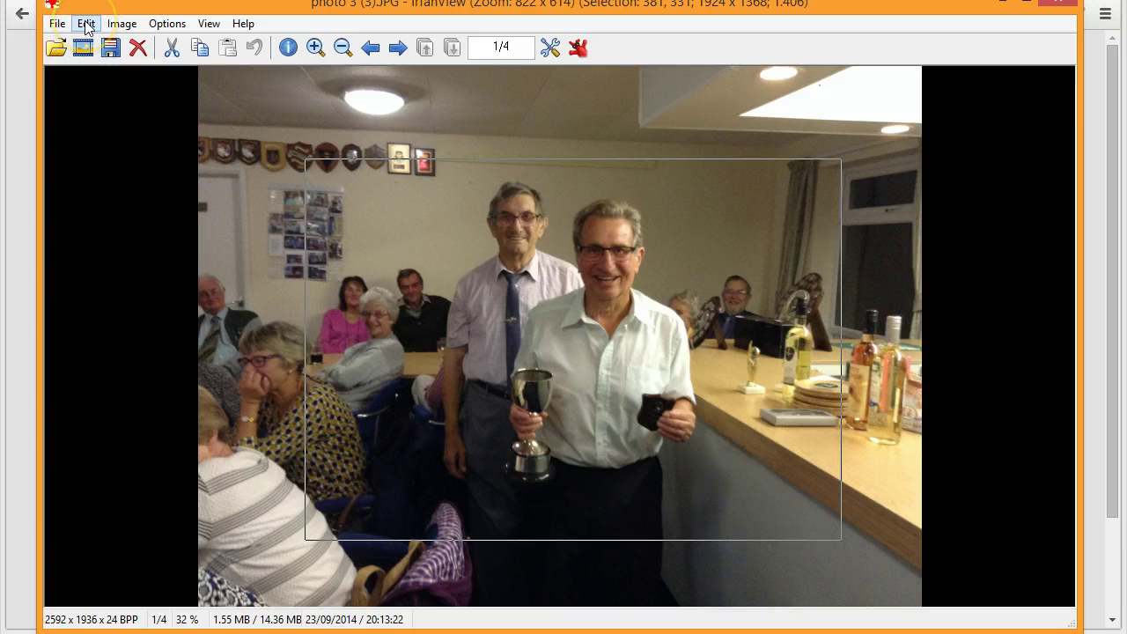
# Crop photo 3 (3).JPG to the 1924 x 1368 selection via Edit > Crop selection.
pyautogui.click(121, 24)
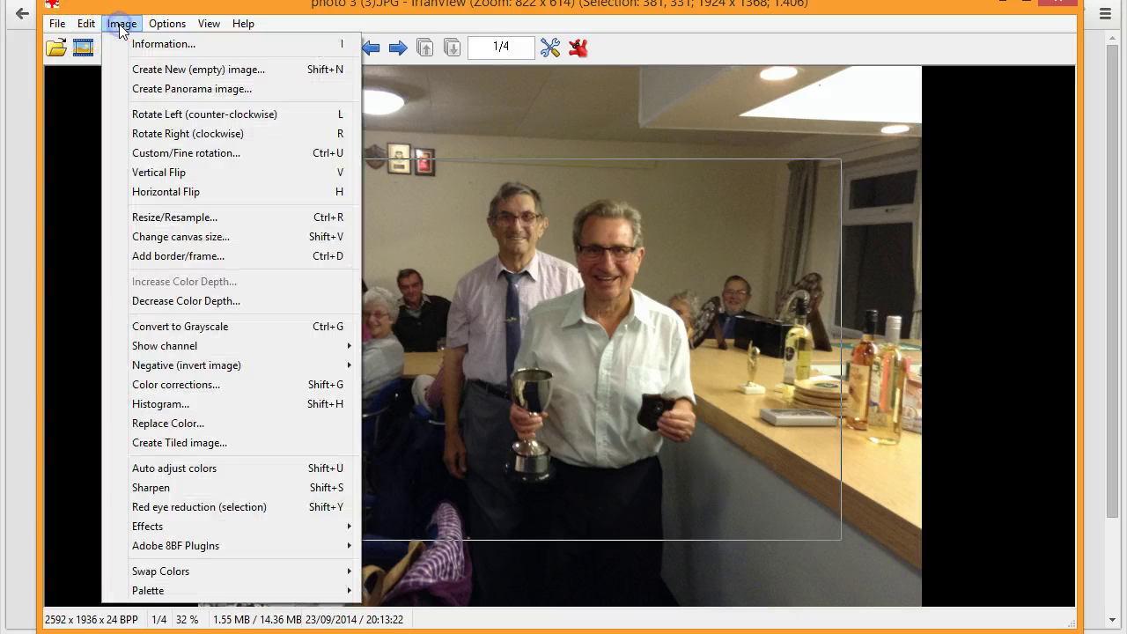
pyautogui.click(87, 24)
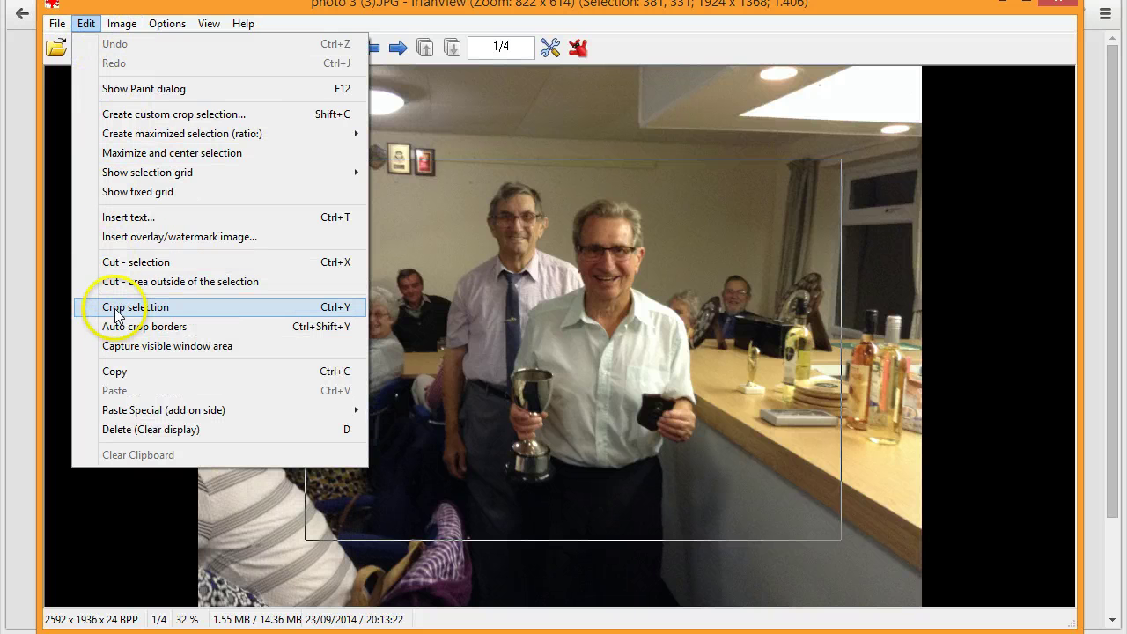
pyautogui.click(141, 310)
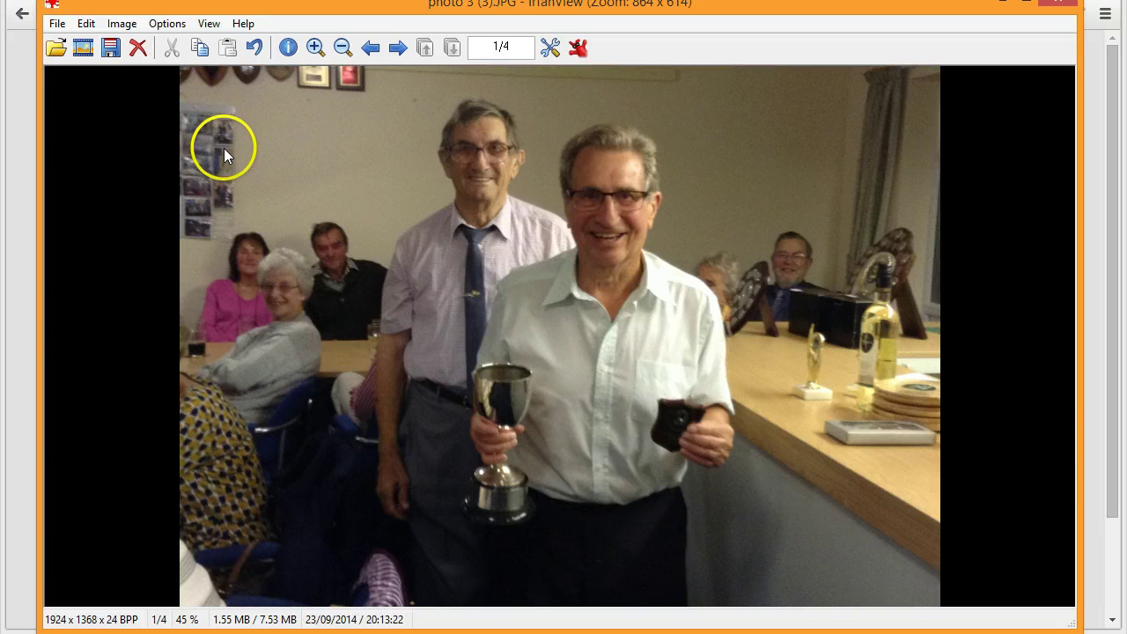
# Resample the photo with the 800 x 600 preset, keeping aspect ratio, to 800 x 569.
pyautogui.click(121, 25)
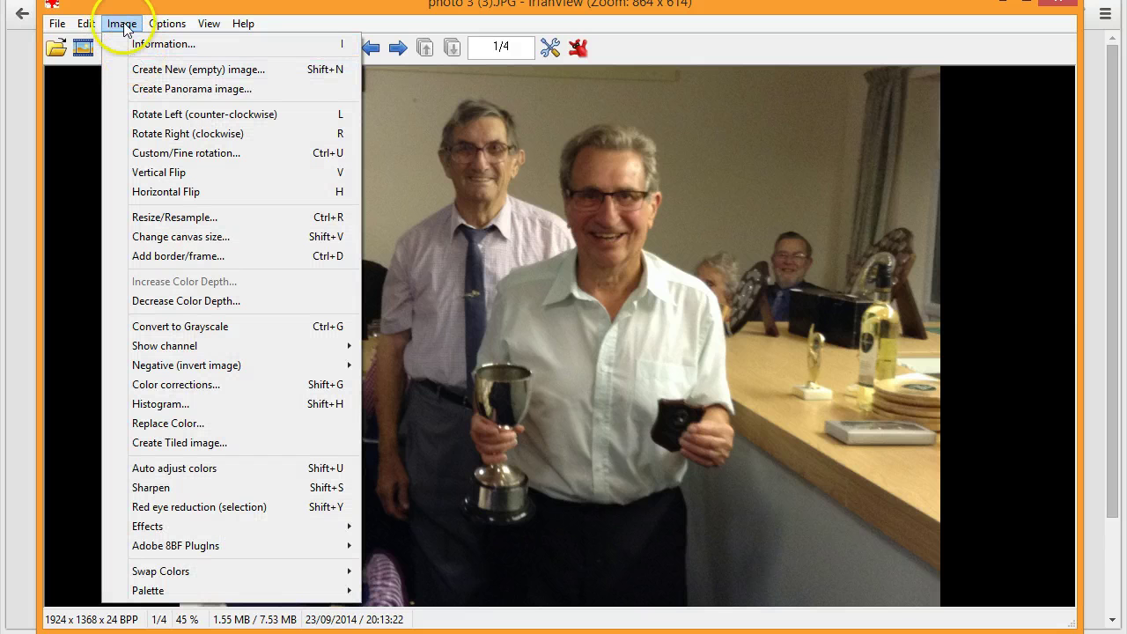
pyautogui.click(157, 220)
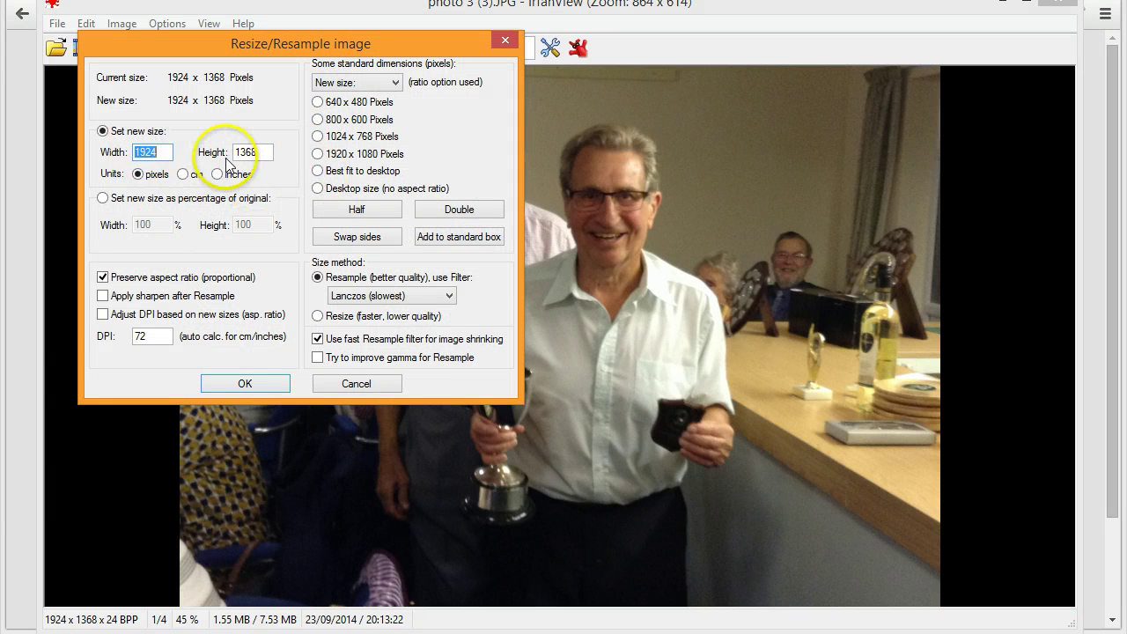
pyautogui.click(318, 120)
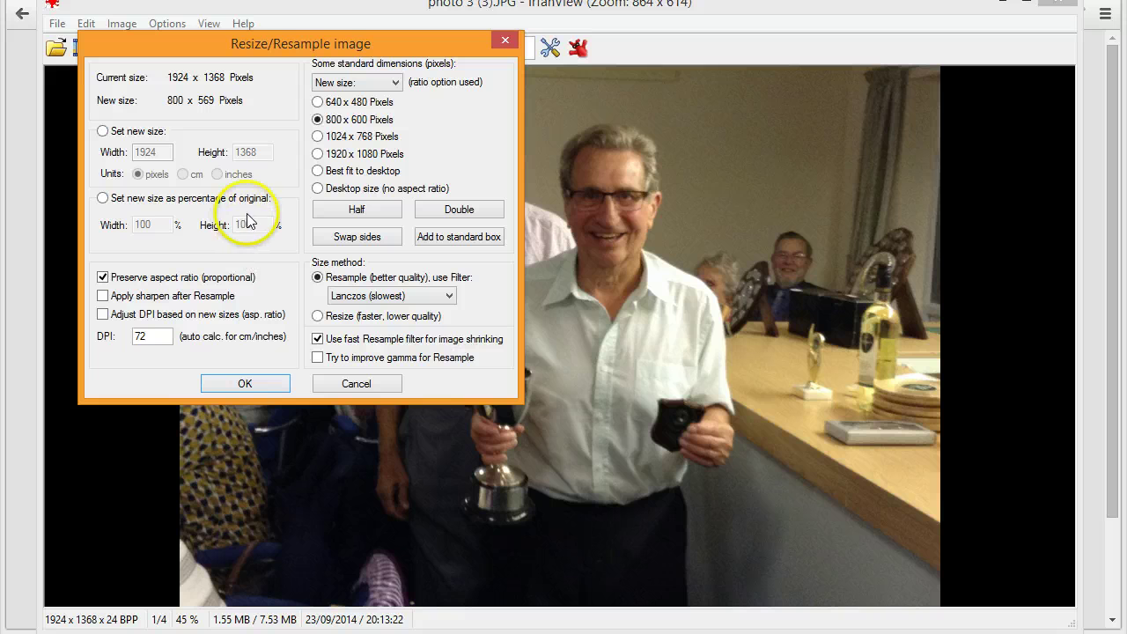
pyautogui.click(245, 386)
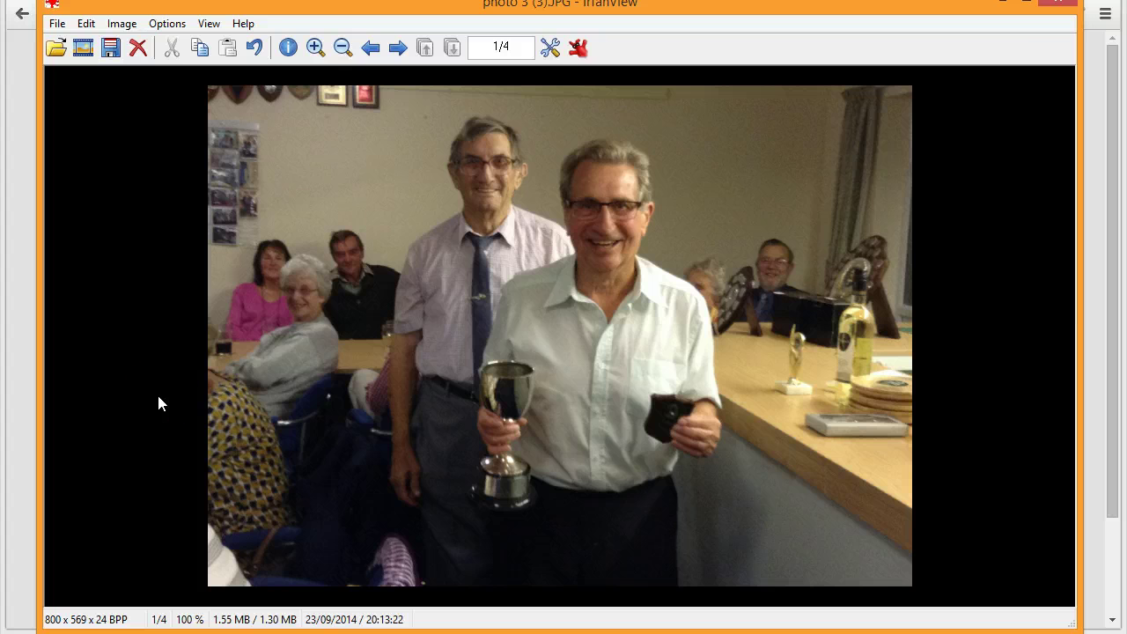
pyautogui.moveTo(160, 392)
pyautogui.mouseDown()
pyautogui.moveTo(176, 390)
pyautogui.moveTo(60, 108)
pyautogui.mouseUp()
# Minimize the Presentations 2014 folder window and raise the IrfanView window showing photo 3 (3).JPG.
pyautogui.moveTo(382, 4); pyautogui.dragTo(360, 308)
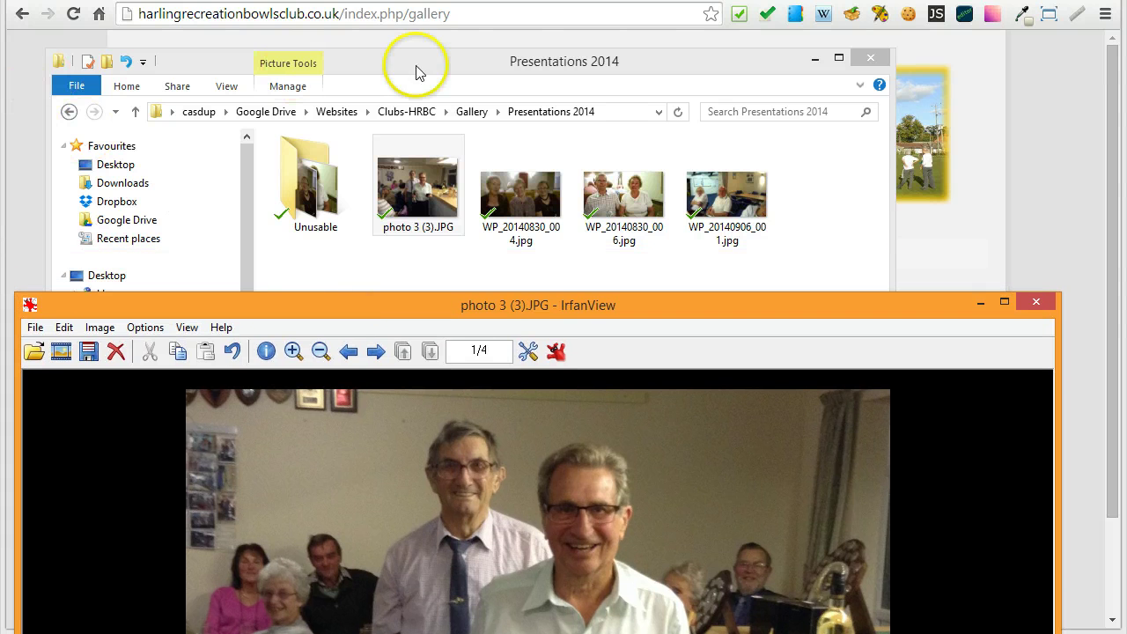
pyautogui.click(814, 57)
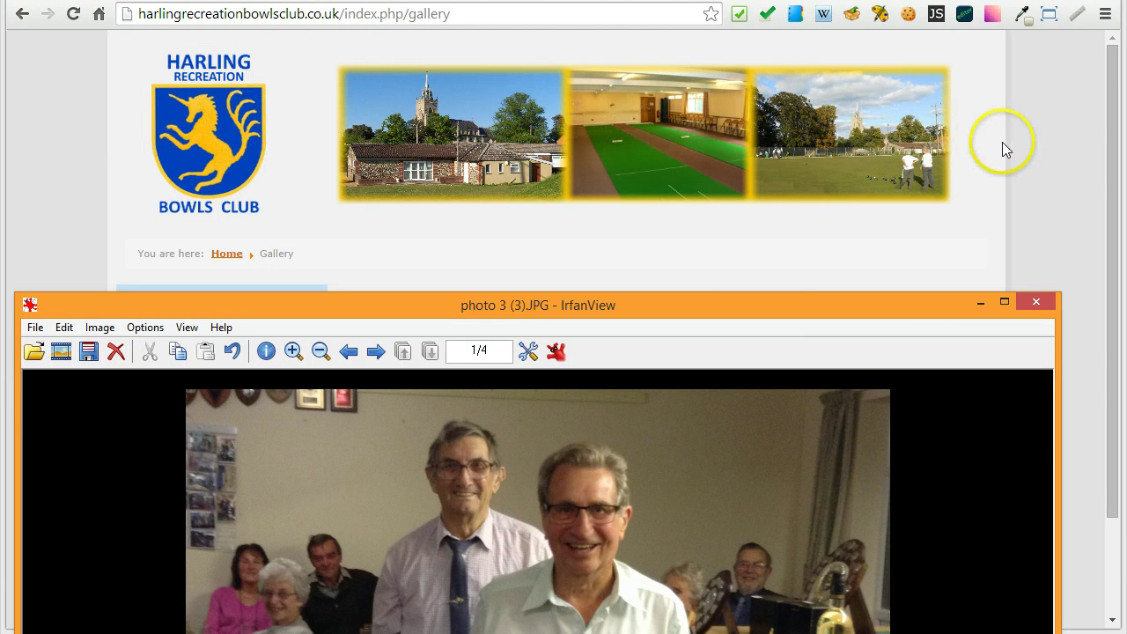
pyautogui.moveTo(677, 303); pyautogui.dragTo(698, 7)
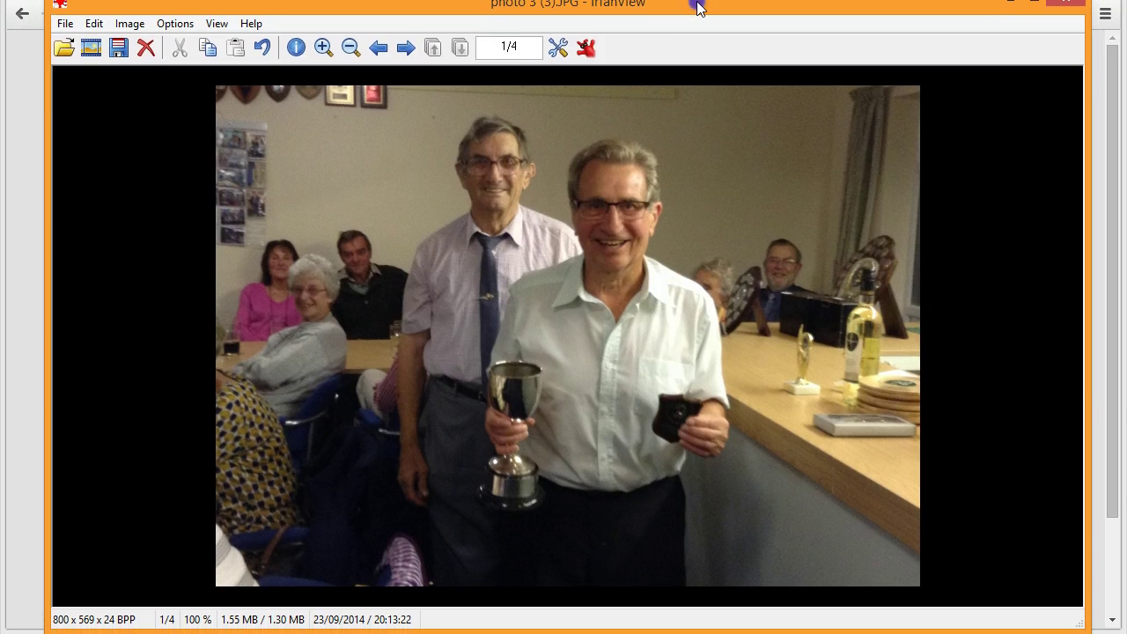
# Save the resized photo to its original folder as photo3(3)-800px, removing the space and appending '-800px'.
pyautogui.click(65, 24)
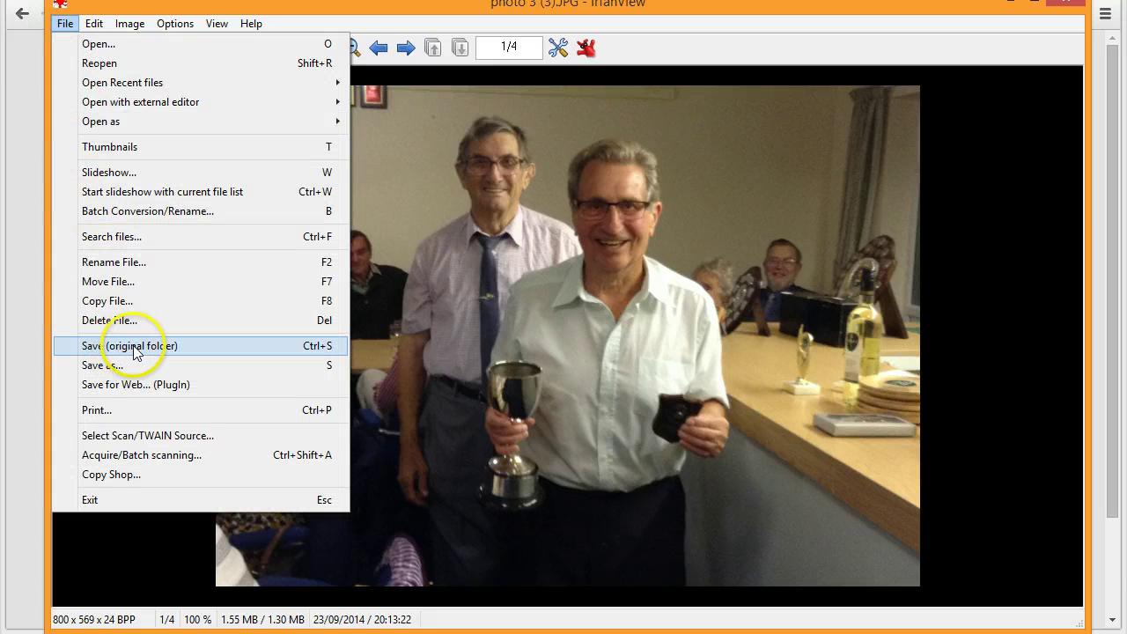
pyautogui.click(133, 346)
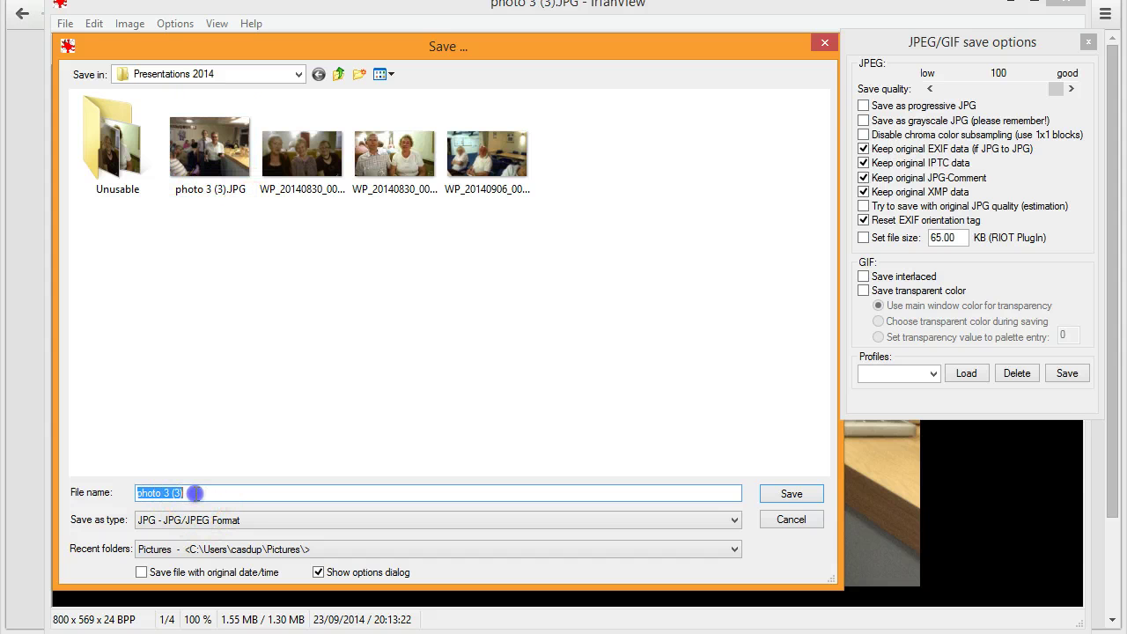
pyautogui.click(199, 493)
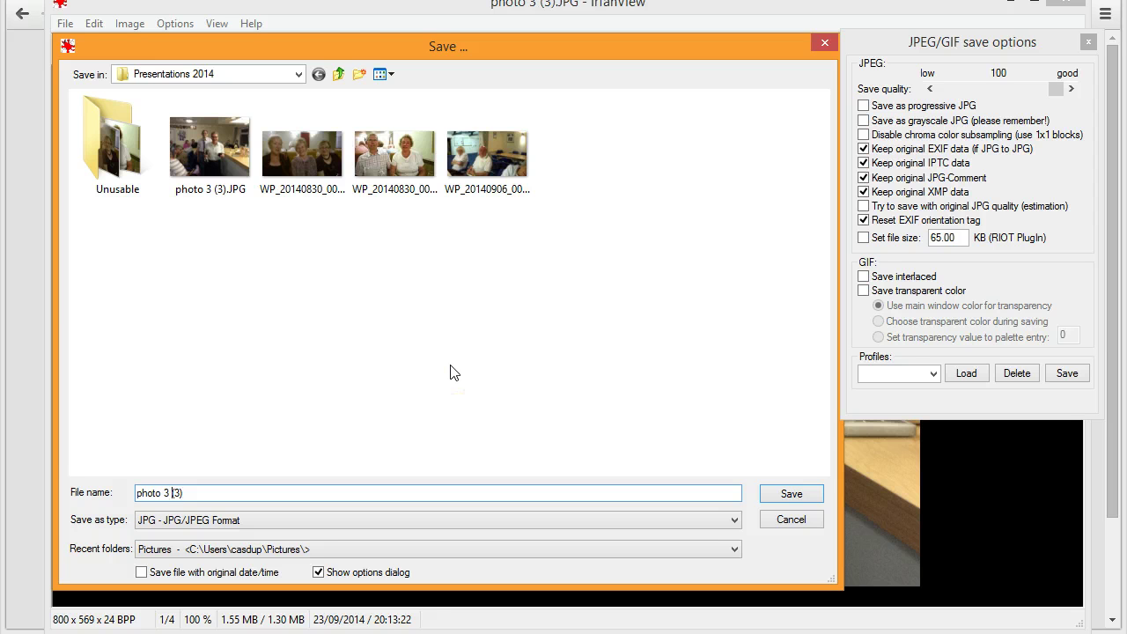
pyautogui.press('Left')
pyautogui.press('Left')
pyautogui.press('Left')
pyautogui.press('BackSpace')
pyautogui.press('BackSpace')
pyautogui.press('End')
pyautogui.write('-800px')
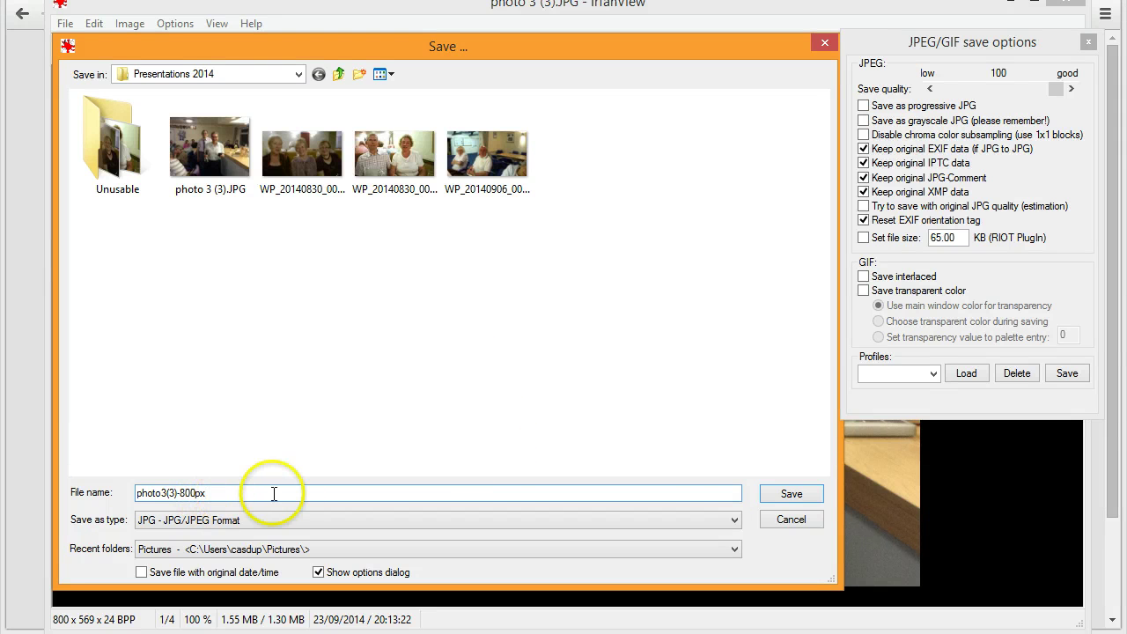
pyautogui.click(797, 496)
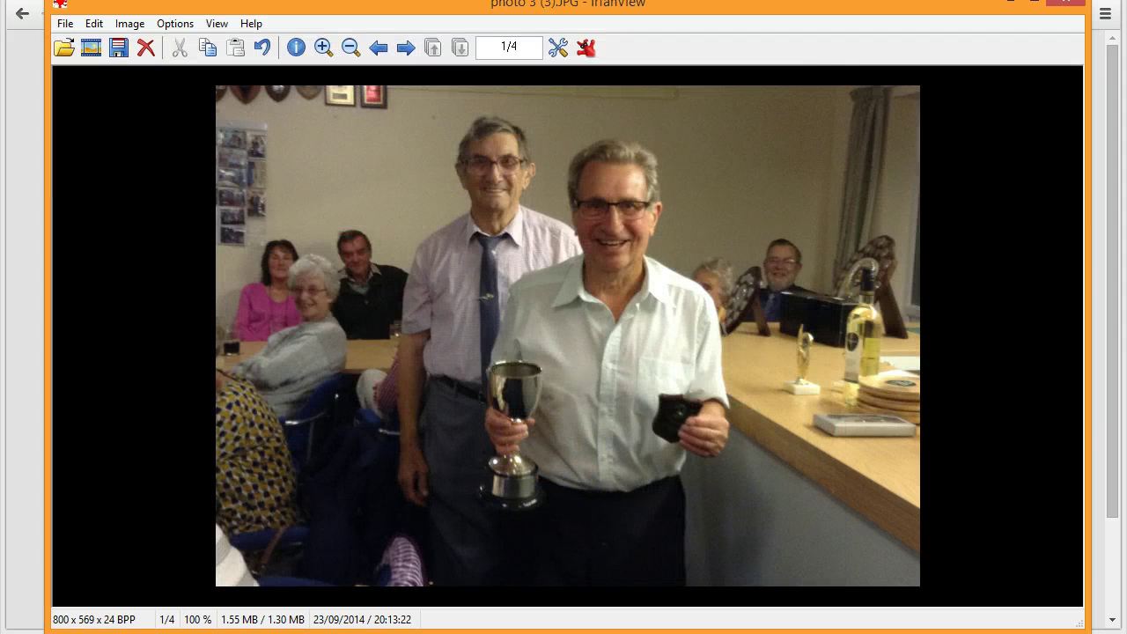
# Switch back to the Presentations 2014 folder to view the new photo3(3)-800px.jpg thumbnail.
pyautogui.hotkey('alt', 'Tab')
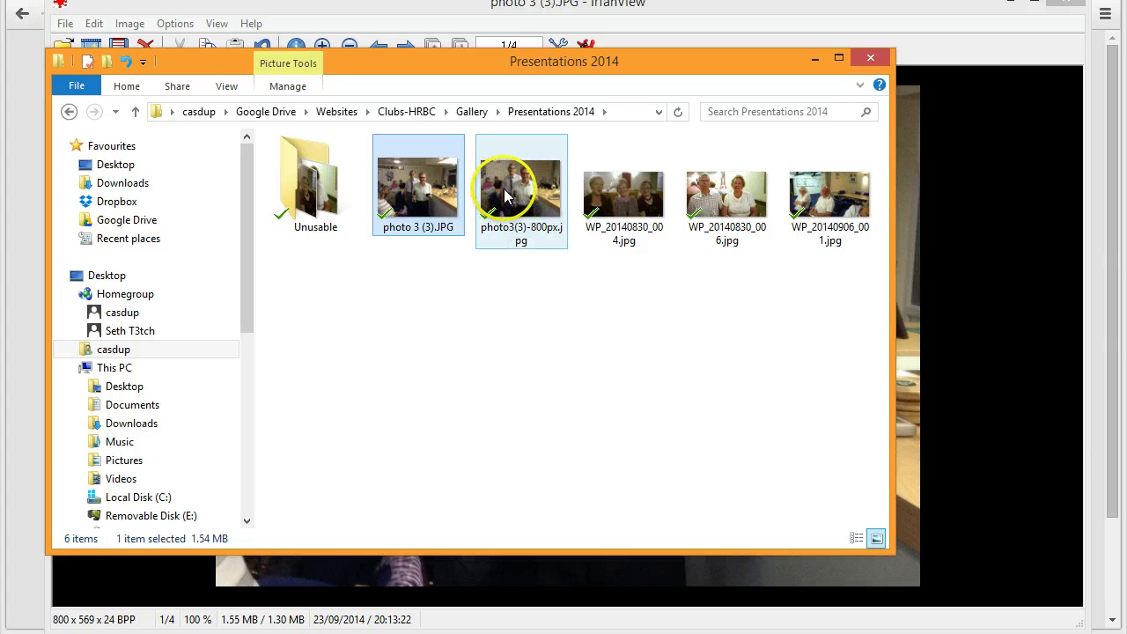
pyautogui.moveTo(506, 195)
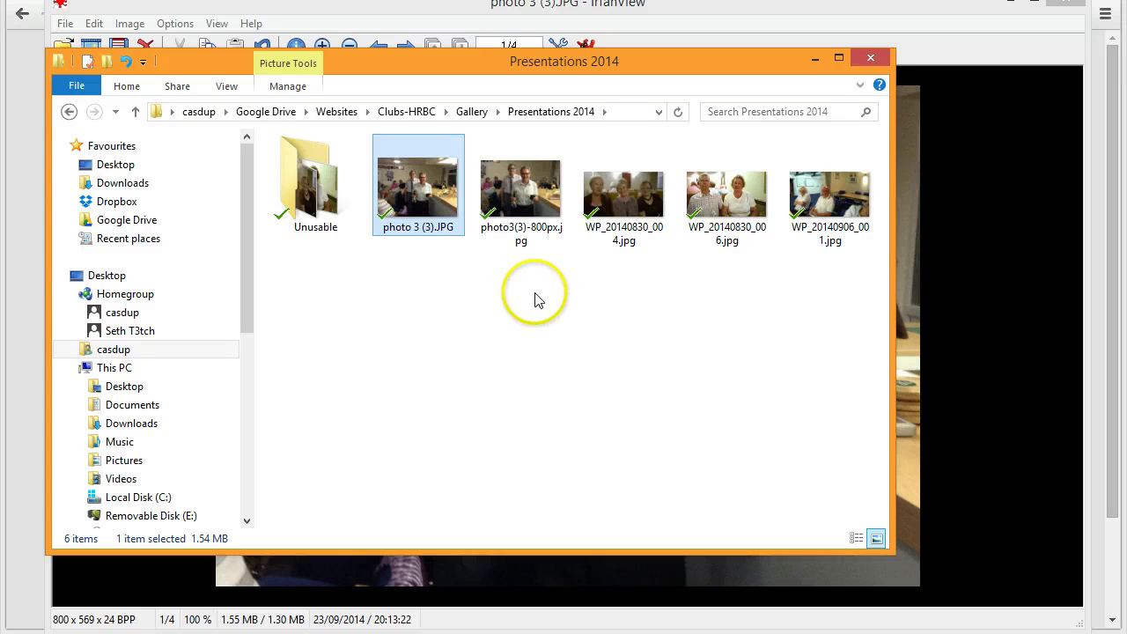
pyautogui.moveTo(616, 193)
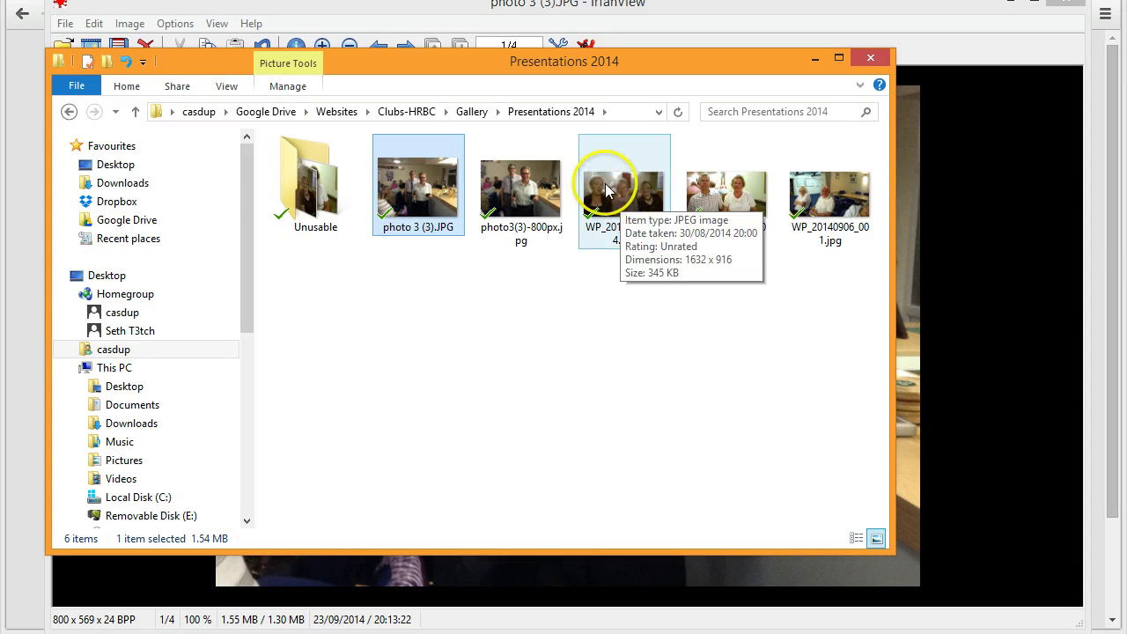
# Open WP_20140830_004.jpg with IrfanView and enlarge the IrfanView window.
pyautogui.rightClick(609, 187)
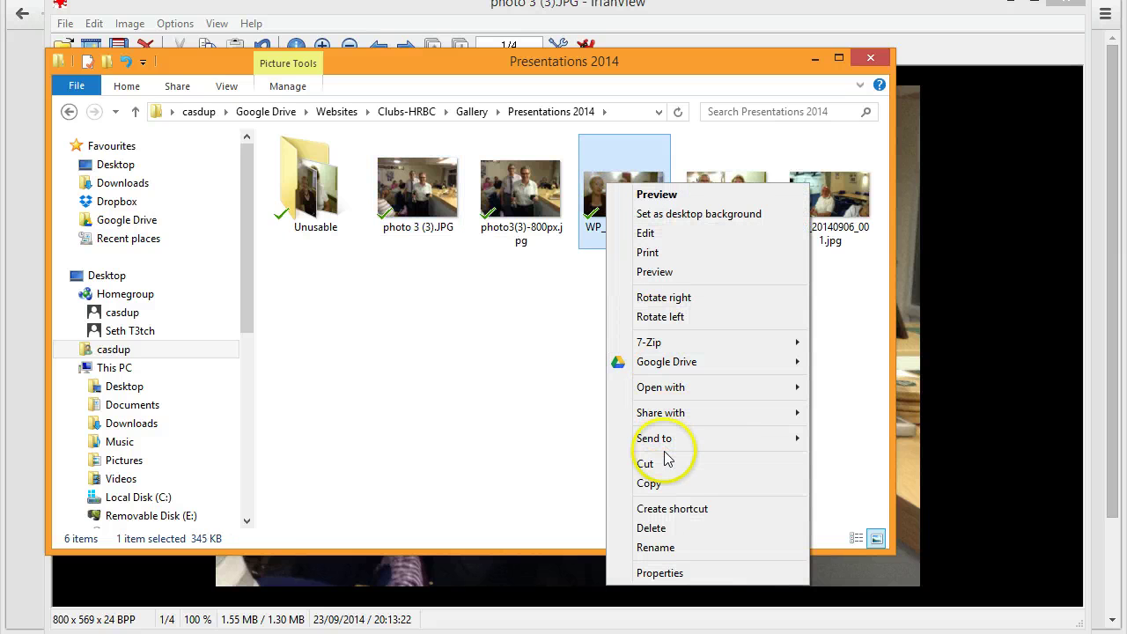
pyautogui.moveTo(662, 392)
pyautogui.click(856, 407)
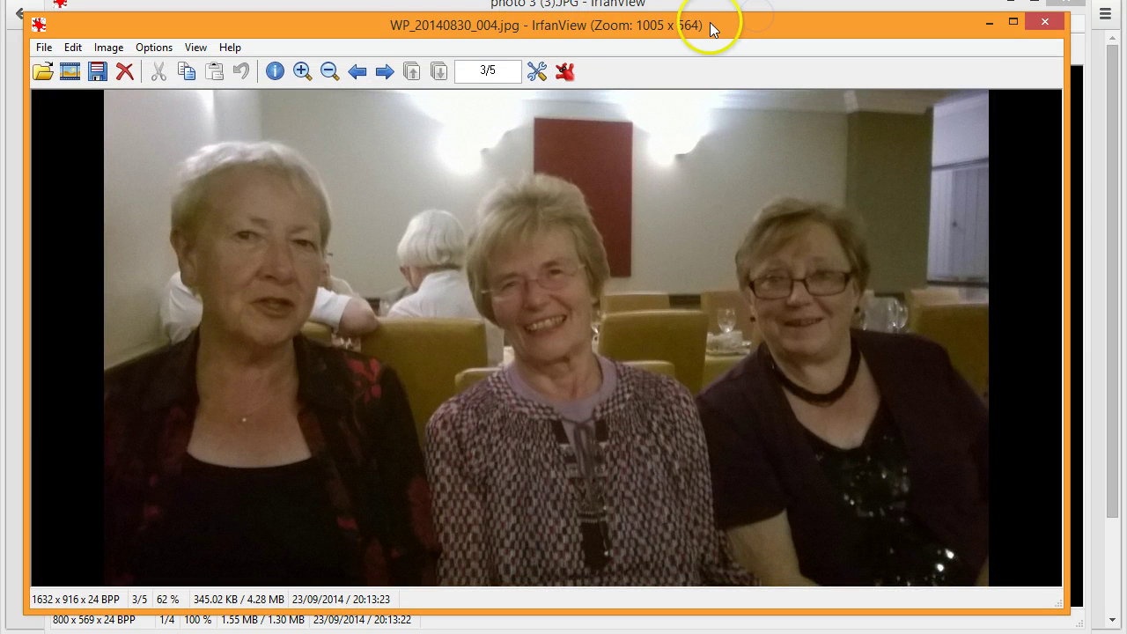
pyautogui.moveTo(711, 8); pyautogui.dragTo(732, 16)
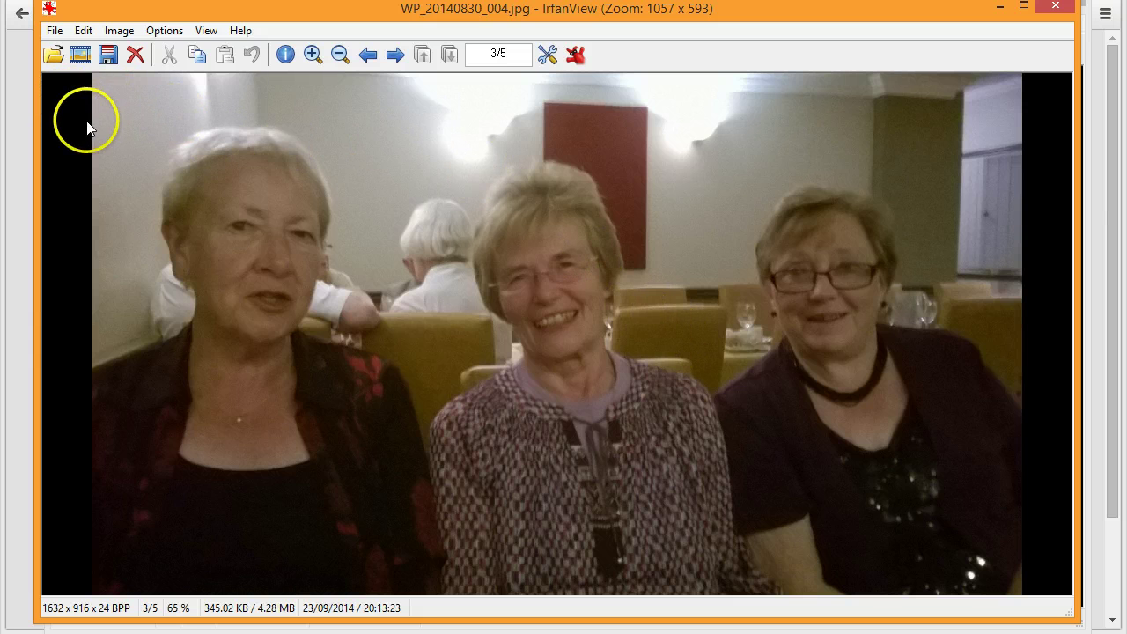
# Resize WP_20140830_004 using the 800 x 600 standard size, giving 800 x 449 pixels.
pyautogui.click(119, 31)
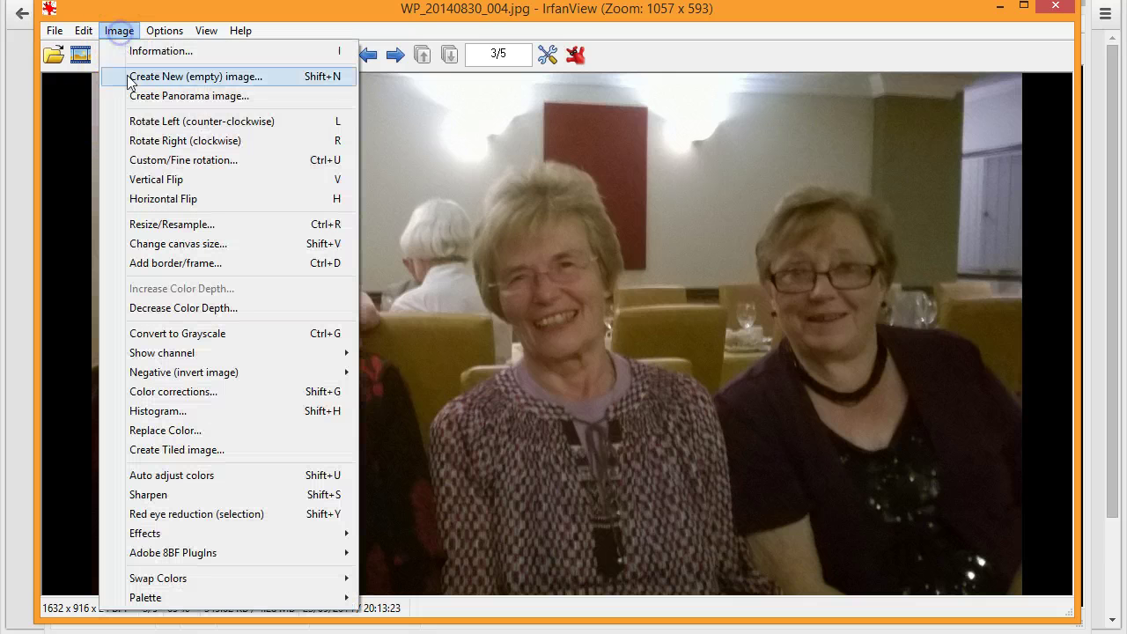
pyautogui.click(176, 224)
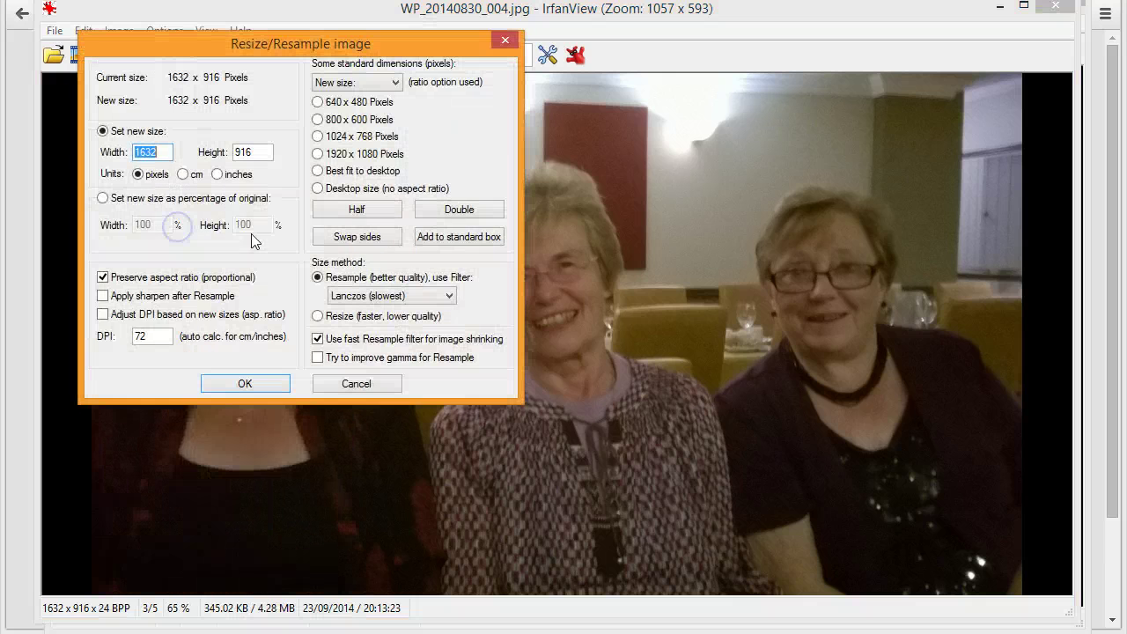
pyautogui.click(318, 119)
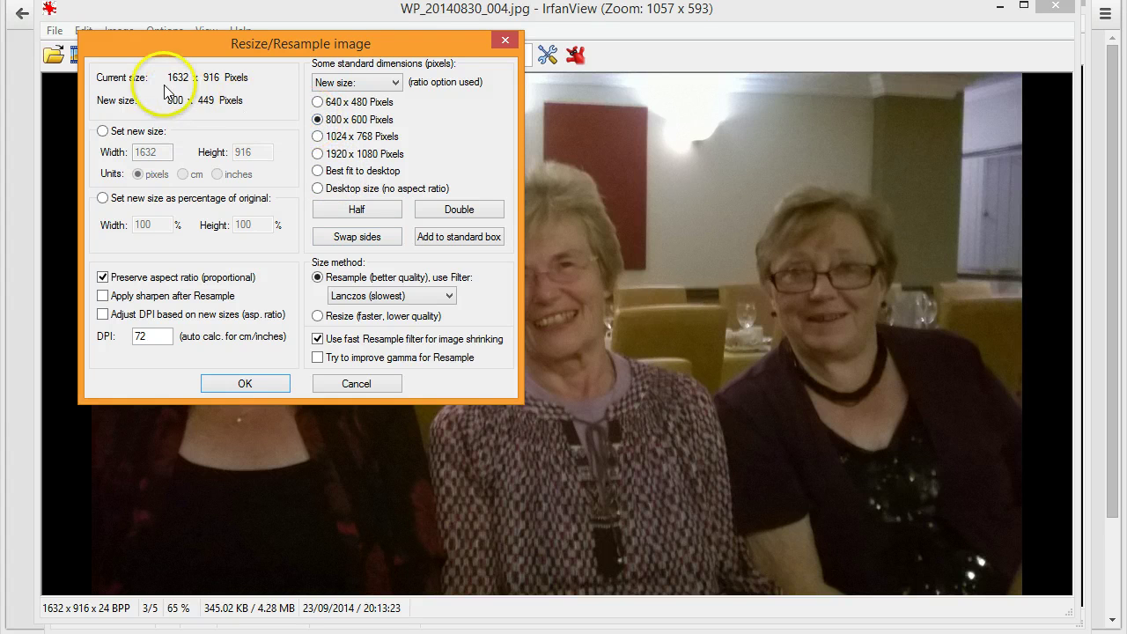
pyautogui.click(244, 384)
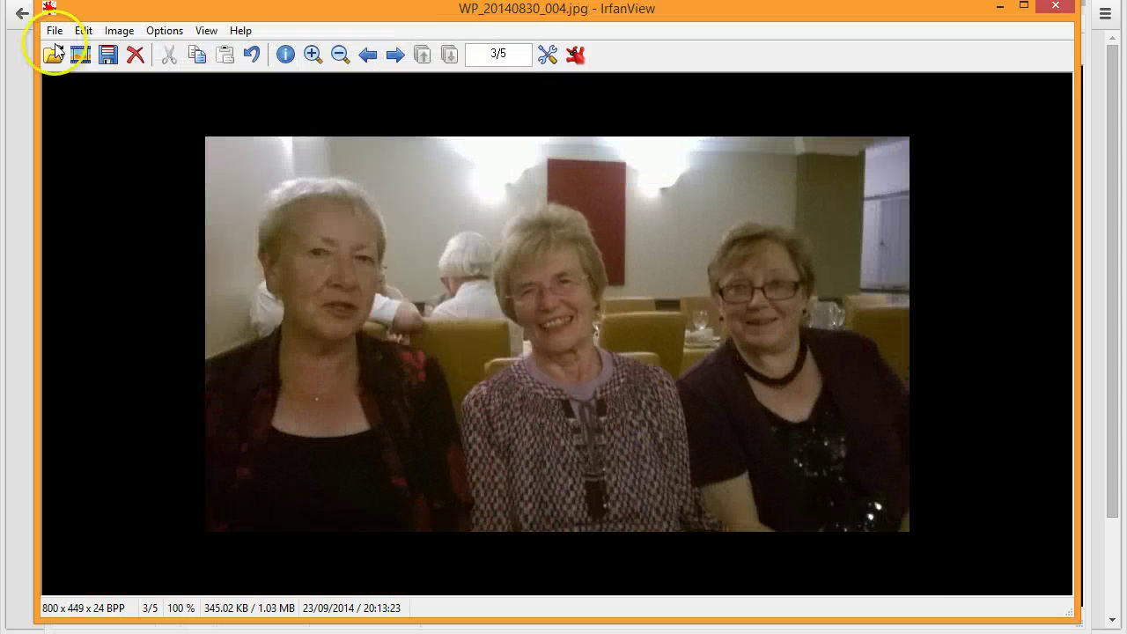
# Save the resized image to its original folder as WP_20140830_004-800px.
pyautogui.click(54, 34)
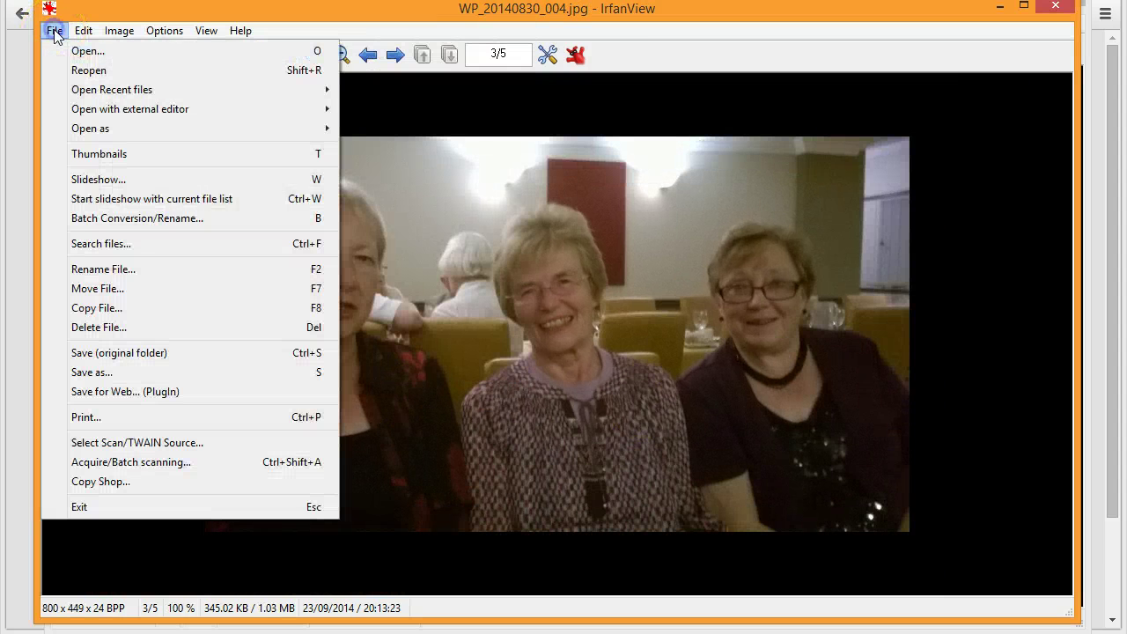
pyautogui.click(106, 356)
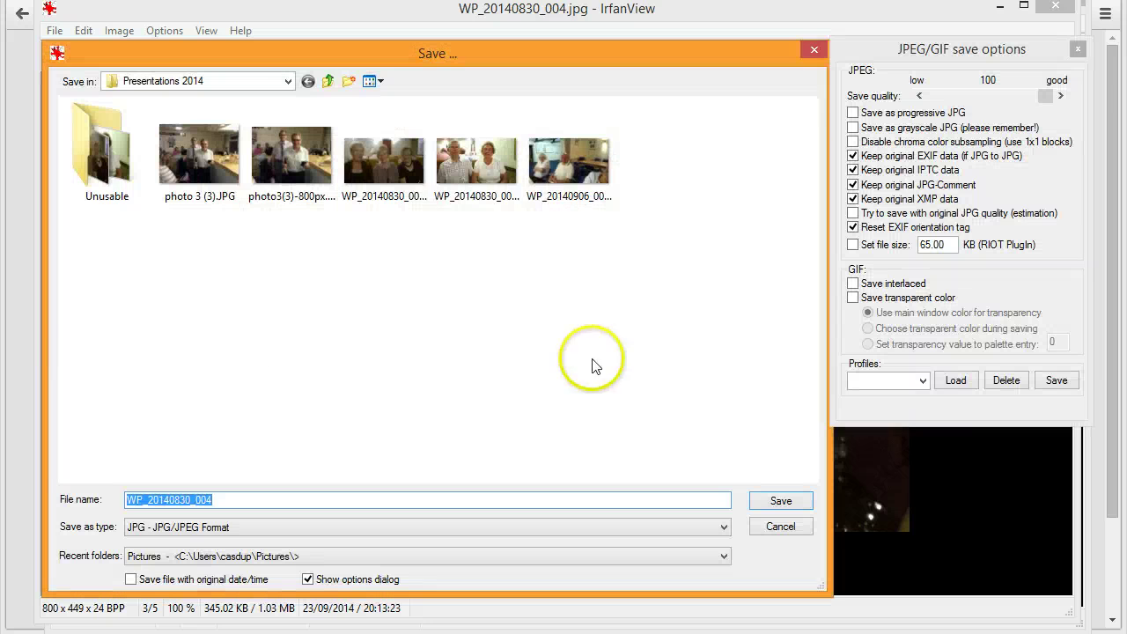
pyautogui.click(255, 499)
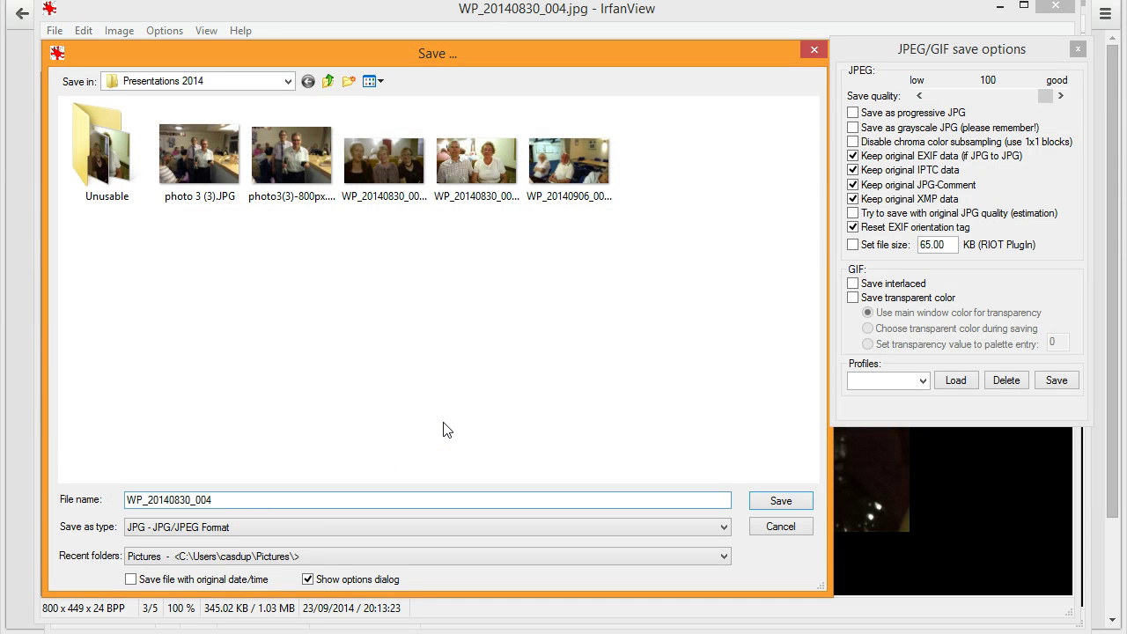
pyautogui.write('-800px')
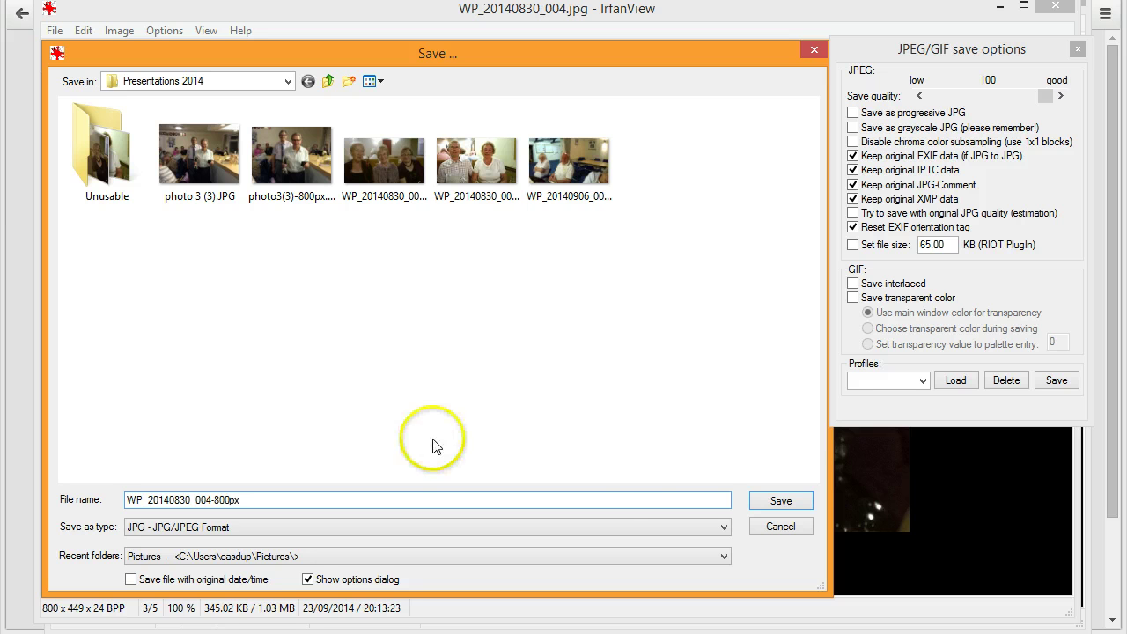
pyautogui.click(783, 502)
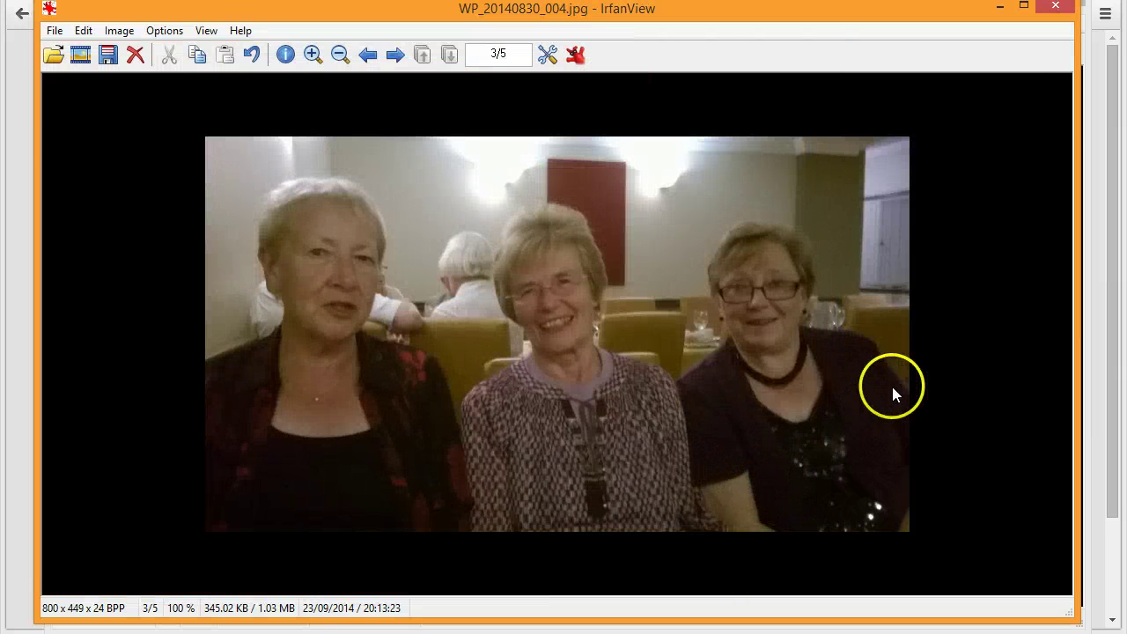
# Close IrfanView and clear the selection to see WP_20140830_004-800px.jpg in Presentations 2014.
pyautogui.click(1054, 11)
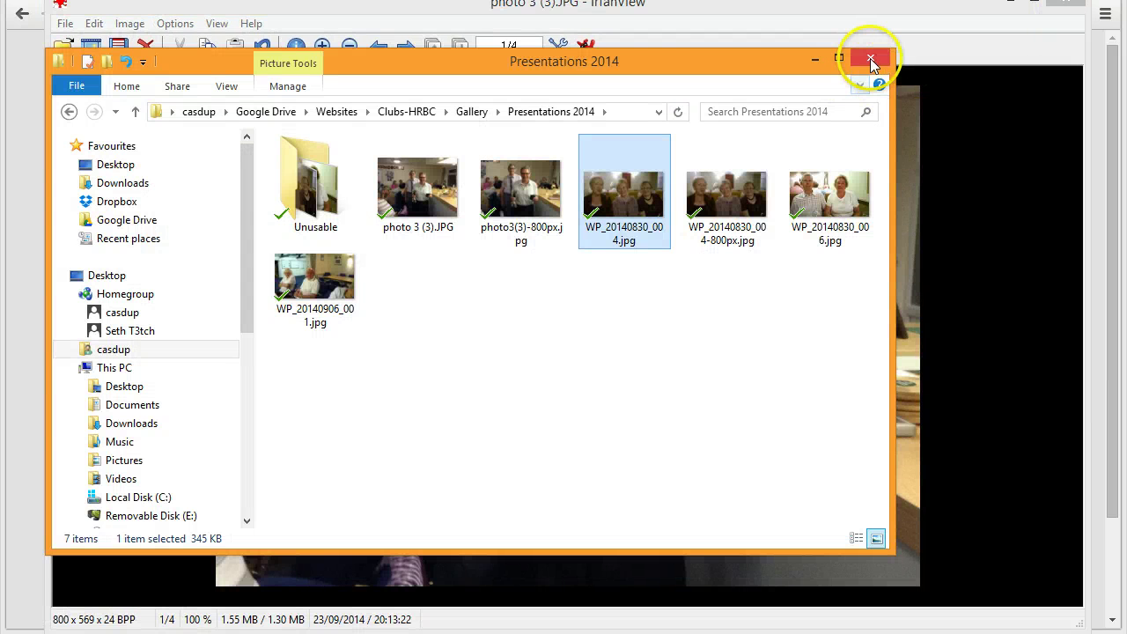
pyautogui.moveTo(715, 71); pyautogui.dragTo(724, 73)
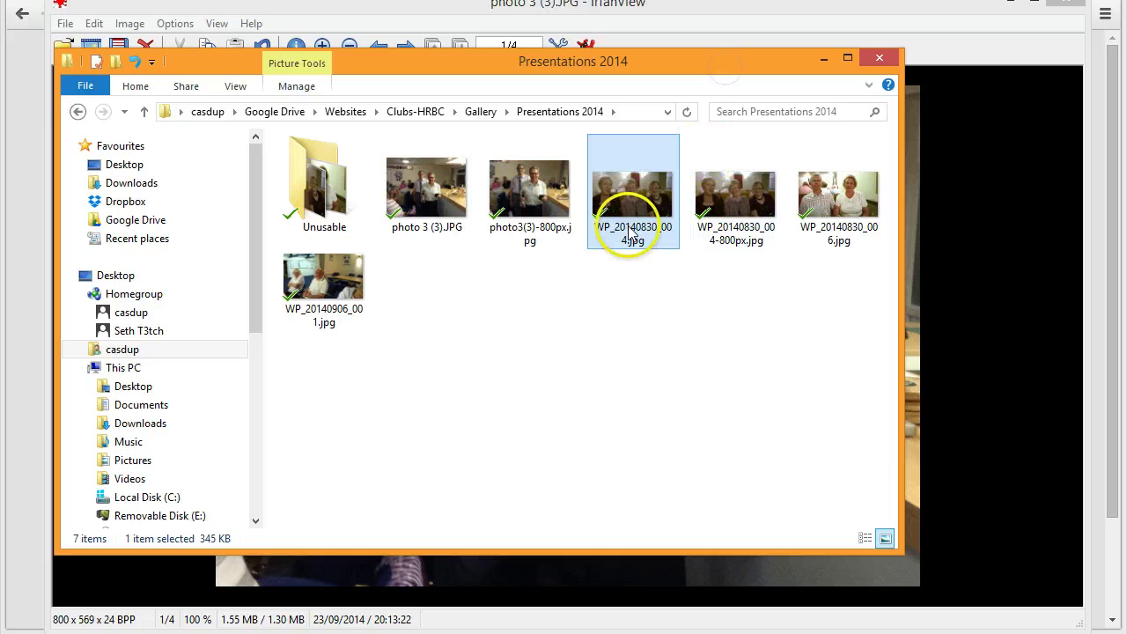
pyautogui.moveTo(630, 210)
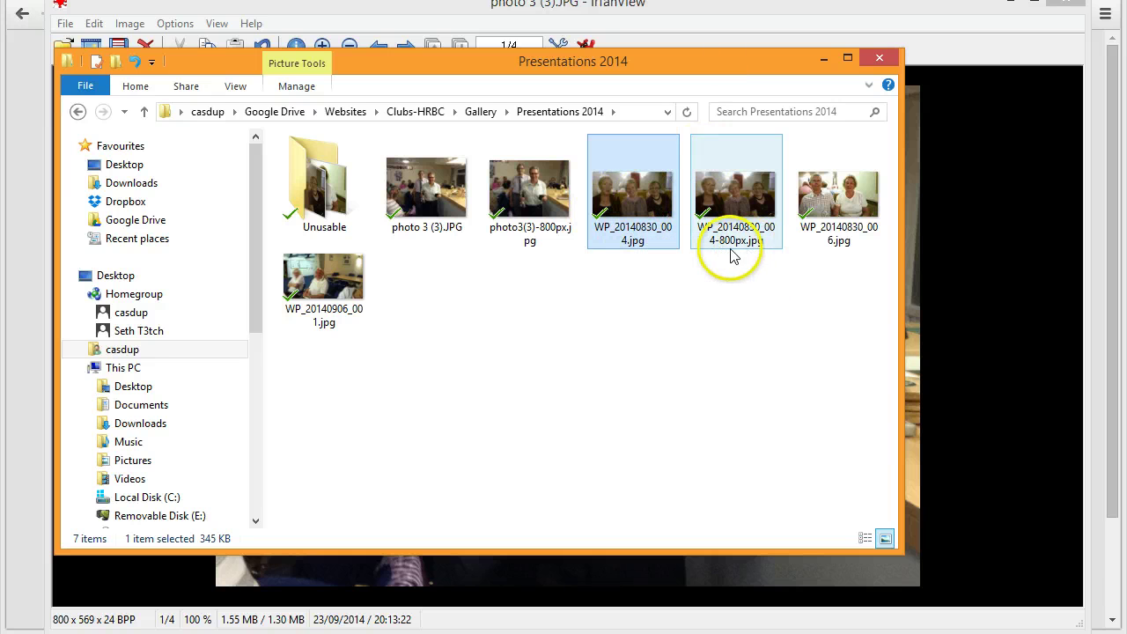
pyautogui.click(699, 331)
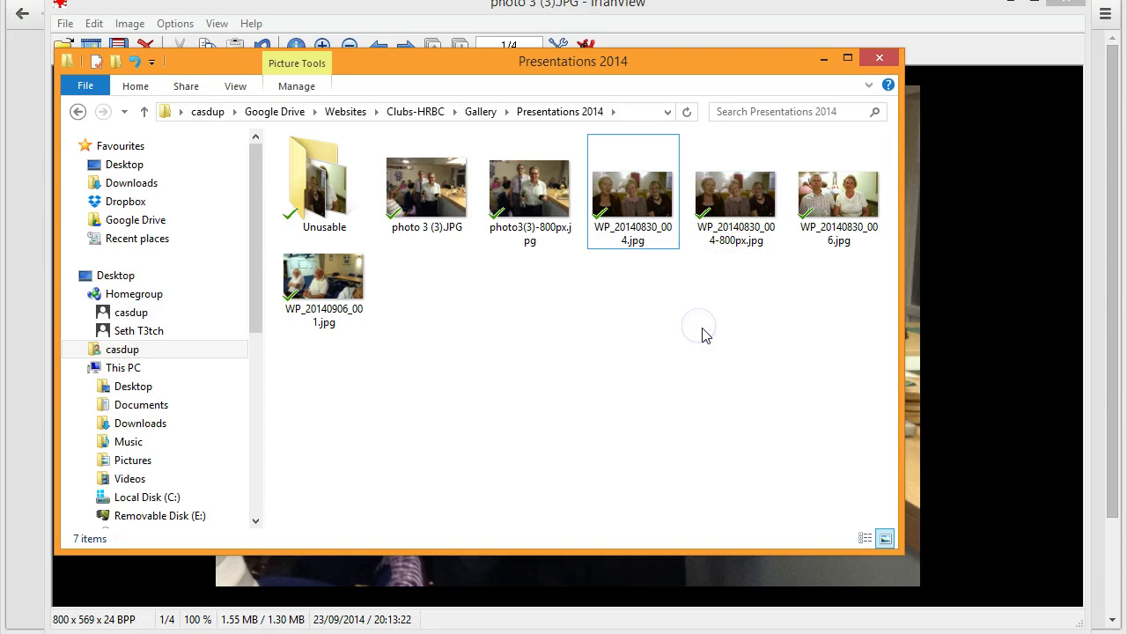
pyautogui.moveTo(837, 201)
# Go up to the Gallery folder via the address bar and select the Potters 2014 folder.
pyautogui.click(483, 112)
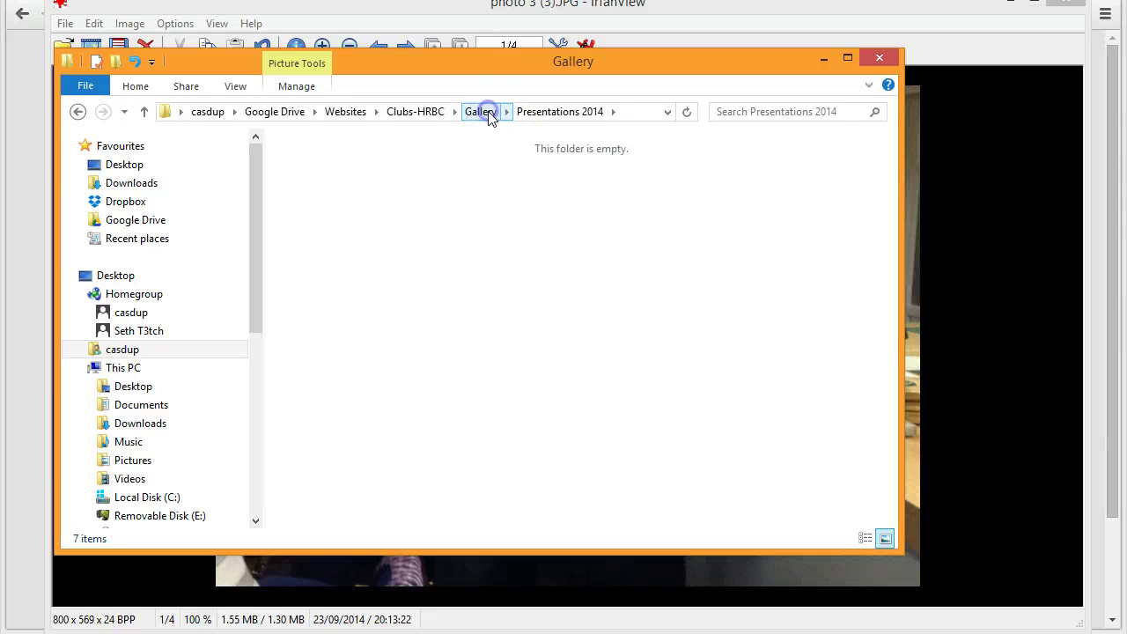
pyautogui.click(307, 195)
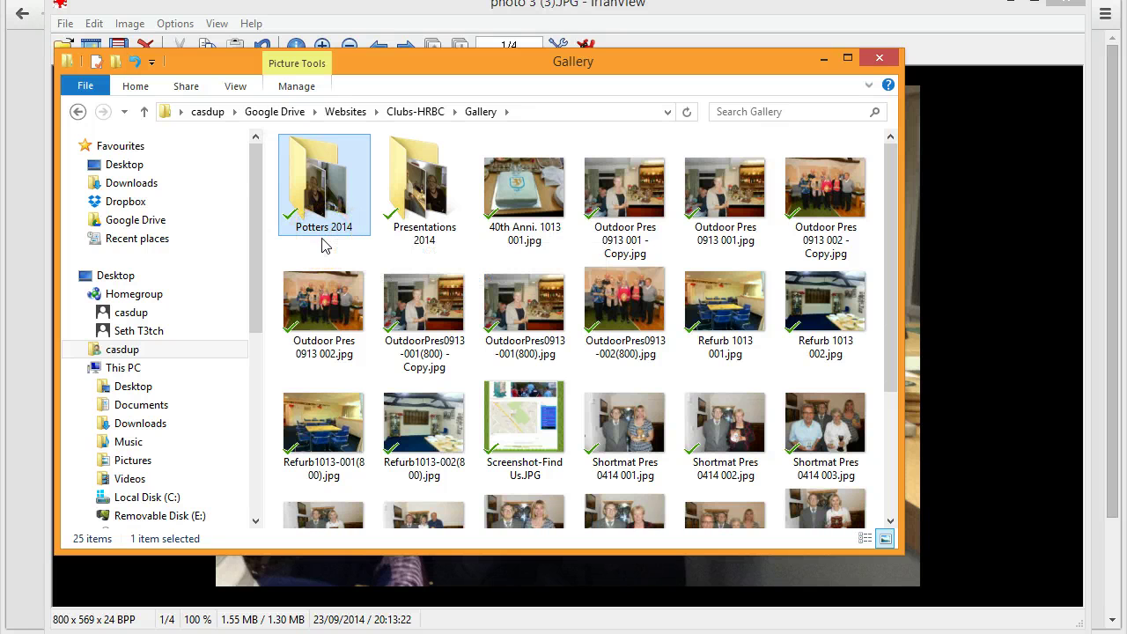
pyautogui.click(344, 243)
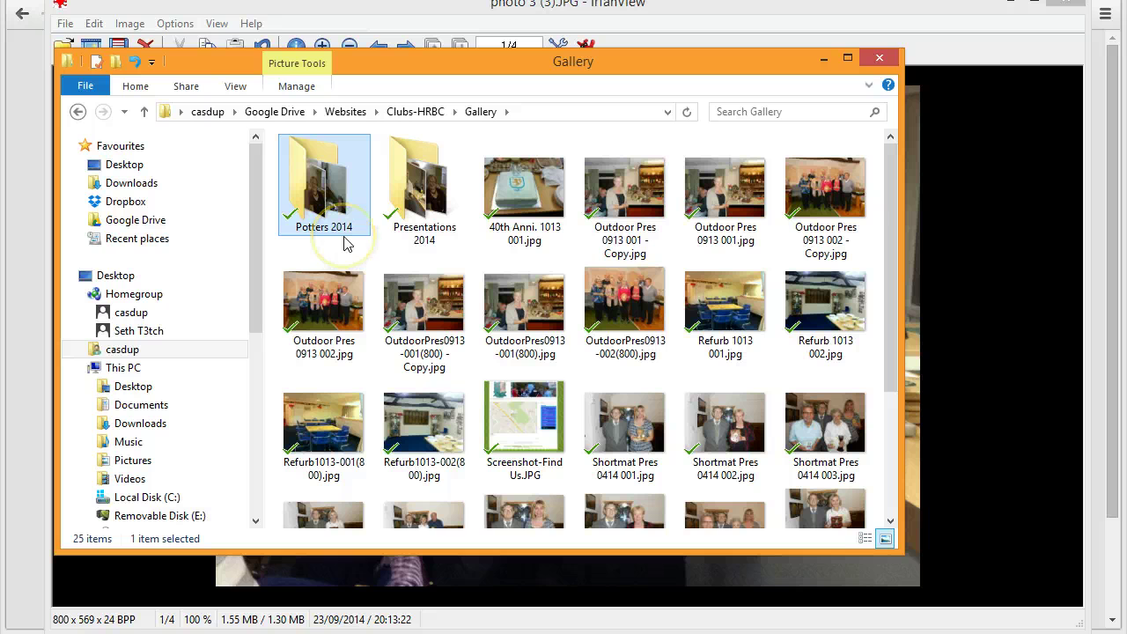